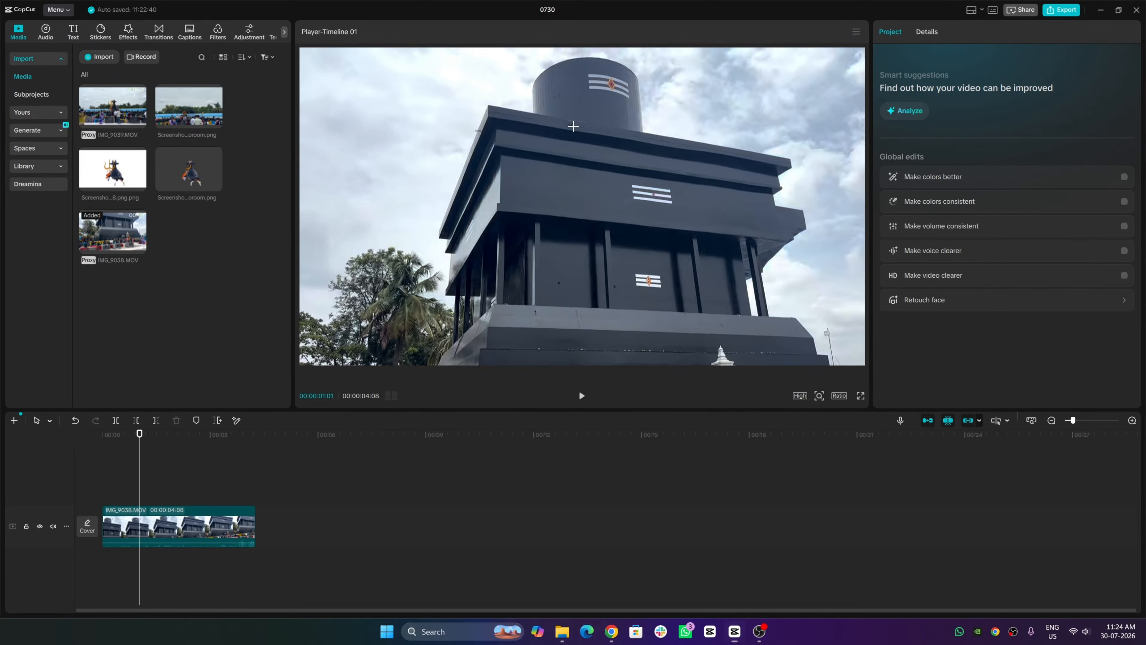
- Capture a screenshot of the building frame in the preview and paste it into Photoroom's object removal tool
key(super+shift+s)
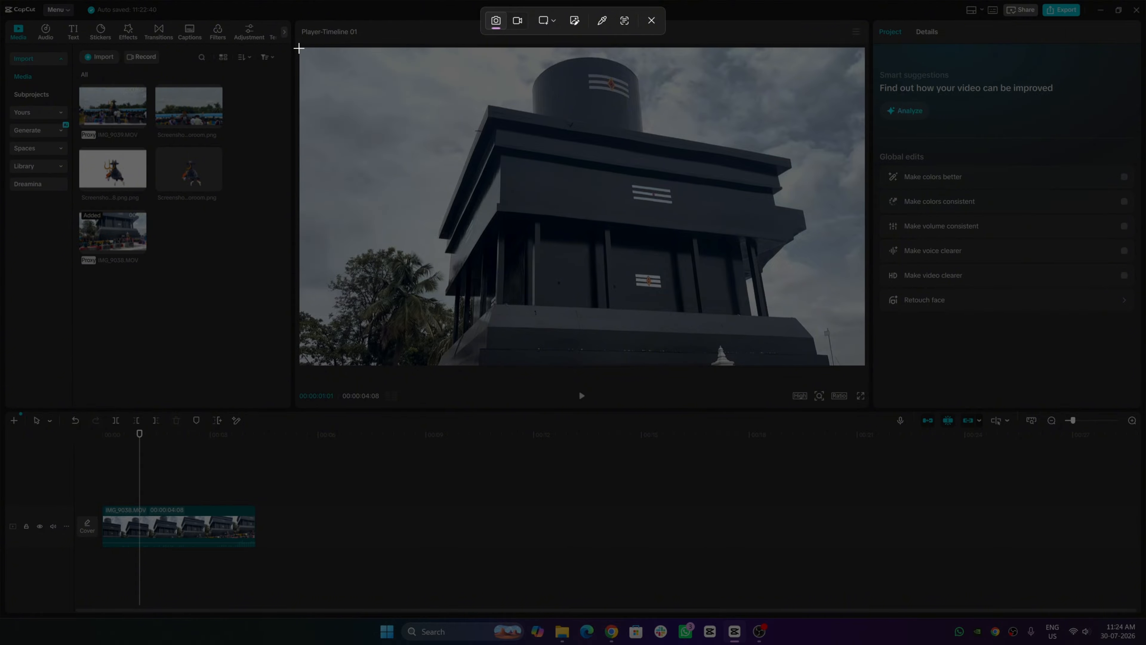
drag(299, 48, 860, 364)
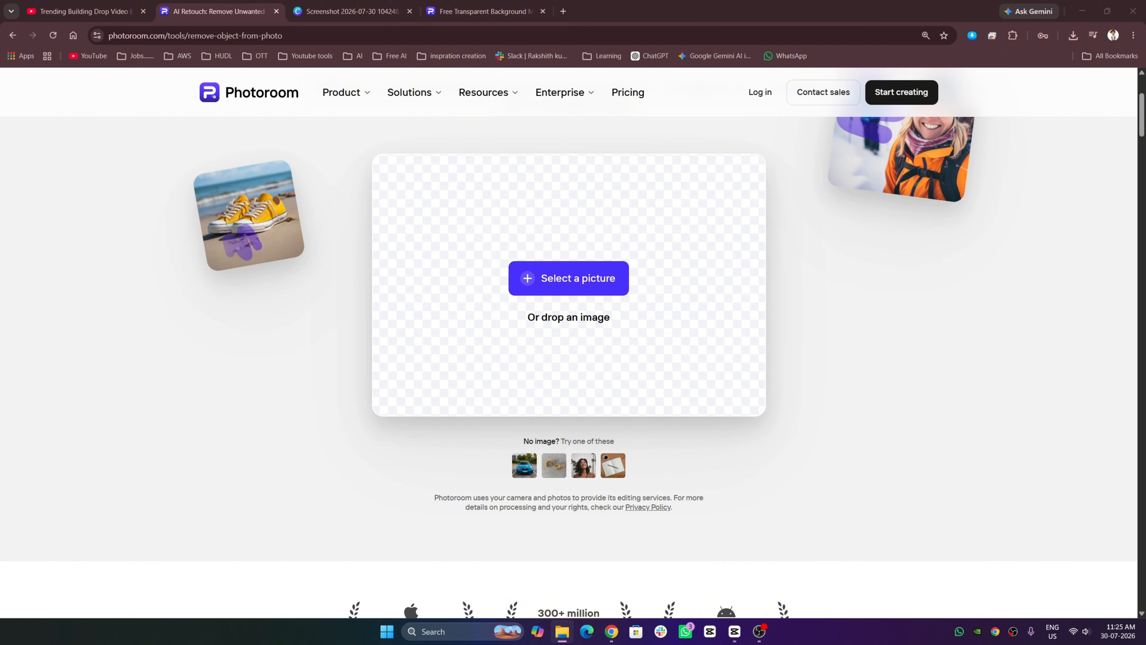
key(ctrl+v)
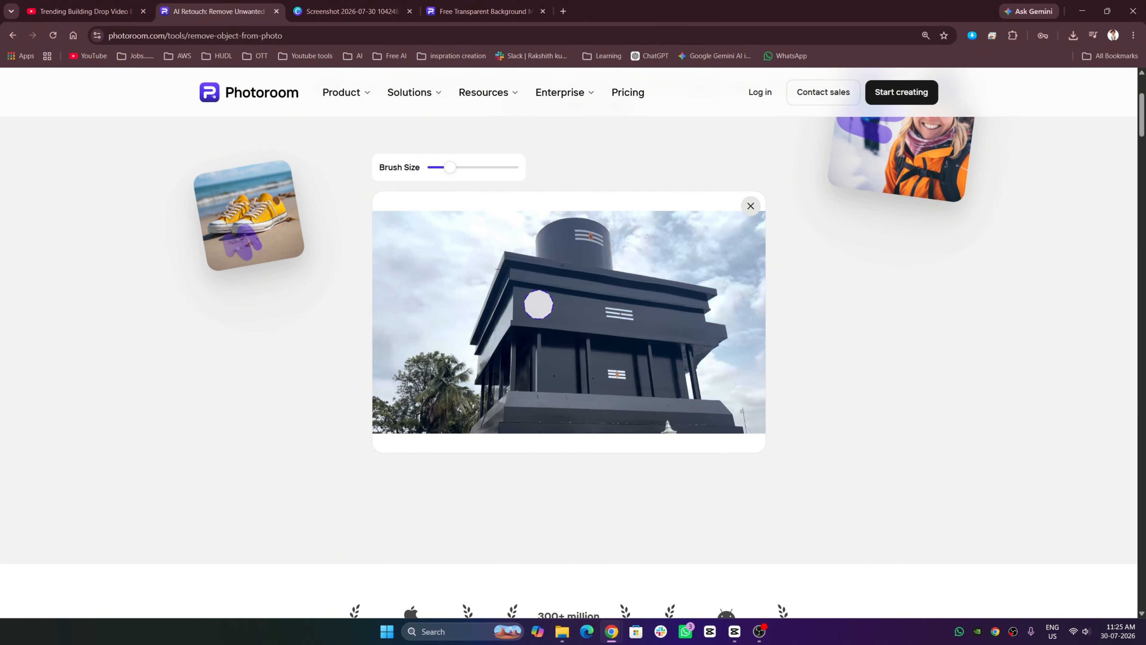
- Brush over the left side of the building's dome and roof in the uploaded image to mark it for removal
scroll(561, 337, down, 2)
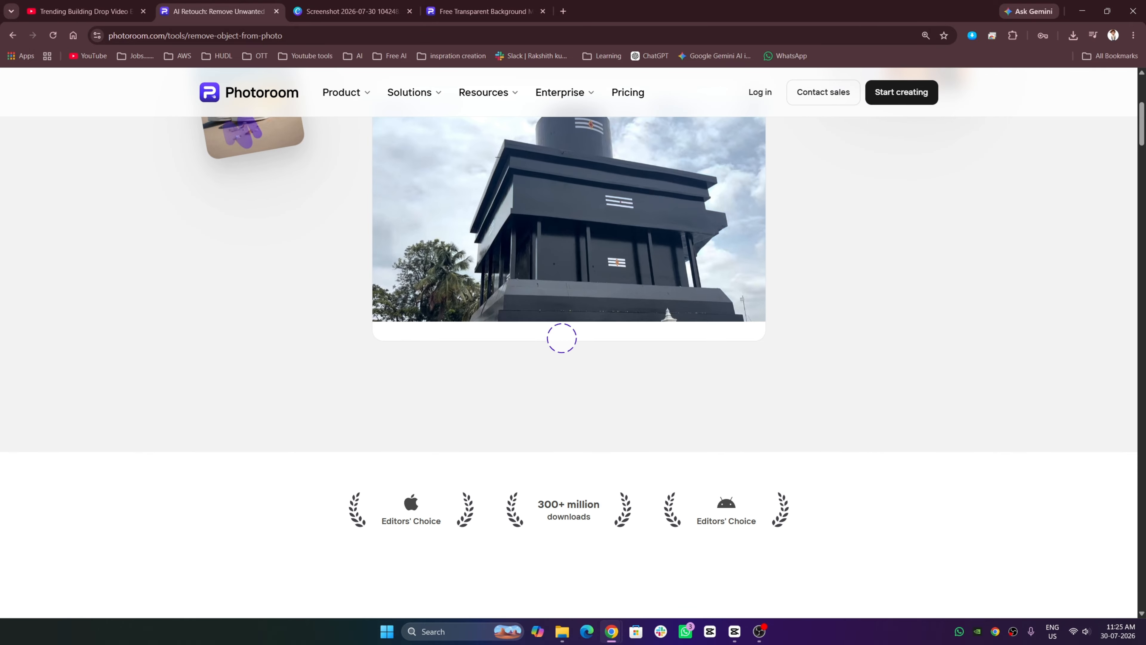
scroll(562, 337, up, 2)
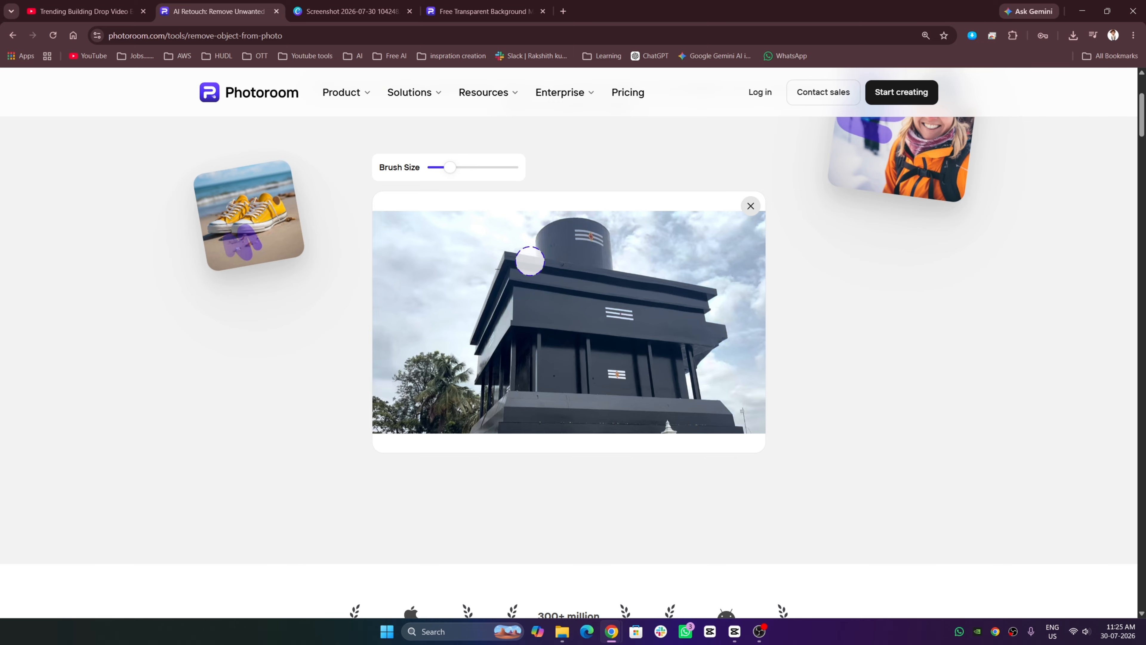
mouse_move(545, 235)
mouse_down()
mouse_move(543, 276)
mouse_move(507, 264)
mouse_up()
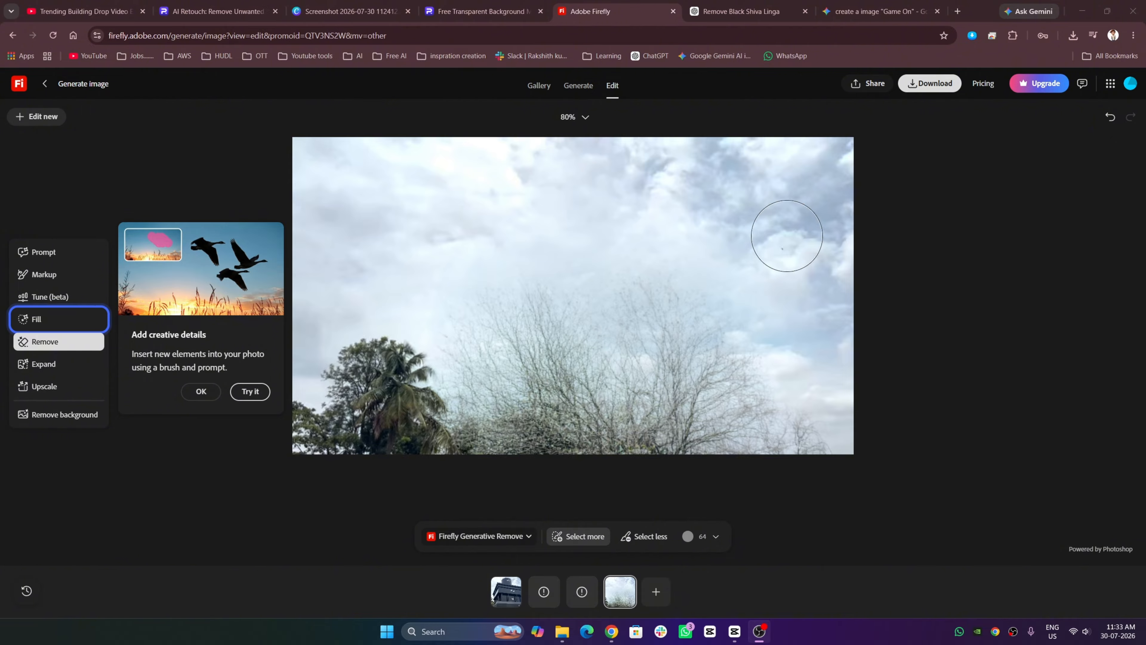
- Download the building-free sky image from Firefly and place it on the CapCut timeline ahead of the IMG_9038.MOV clip
click(931, 88)
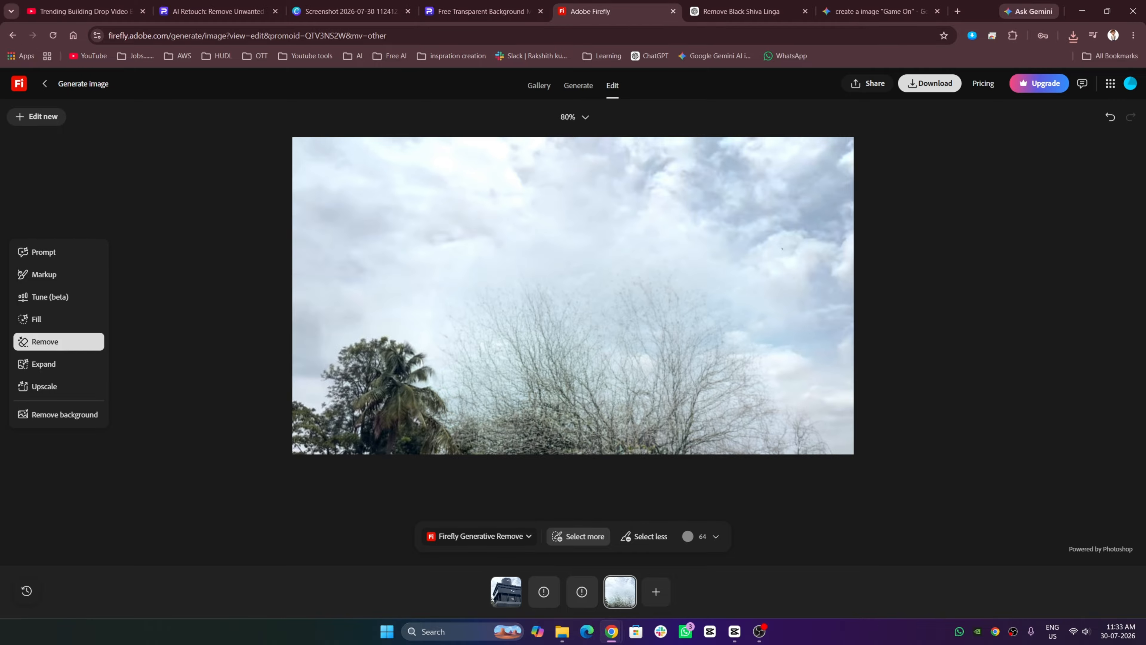
key(alt+Tab)
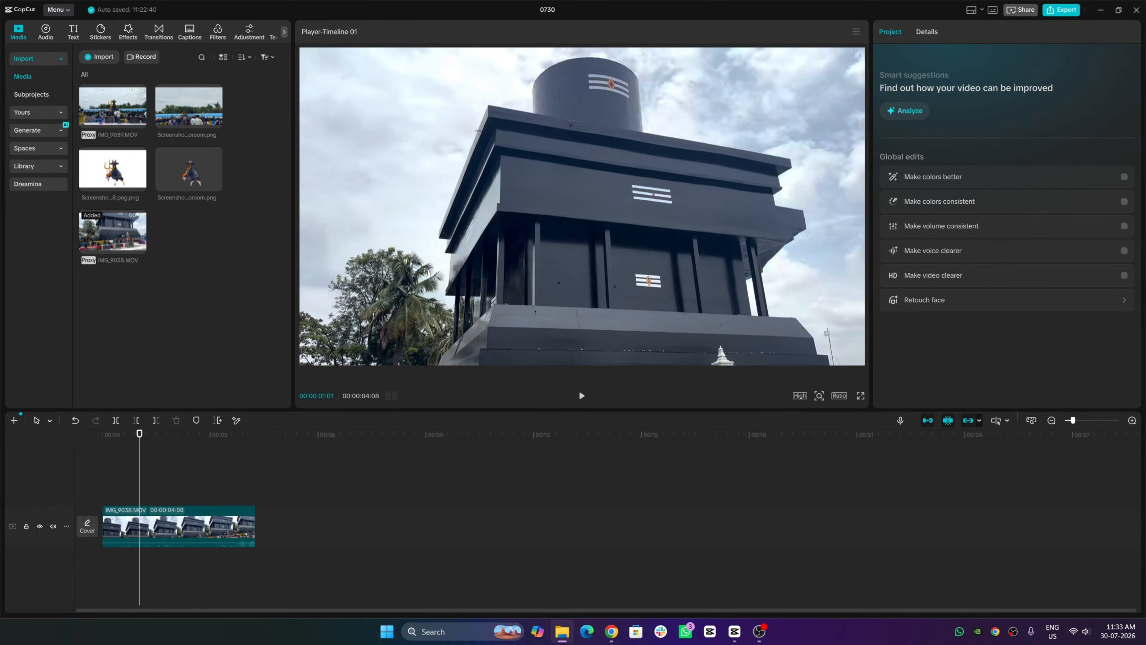
drag(211, 641, 178, 472)
drag(206, 534, 404, 487)
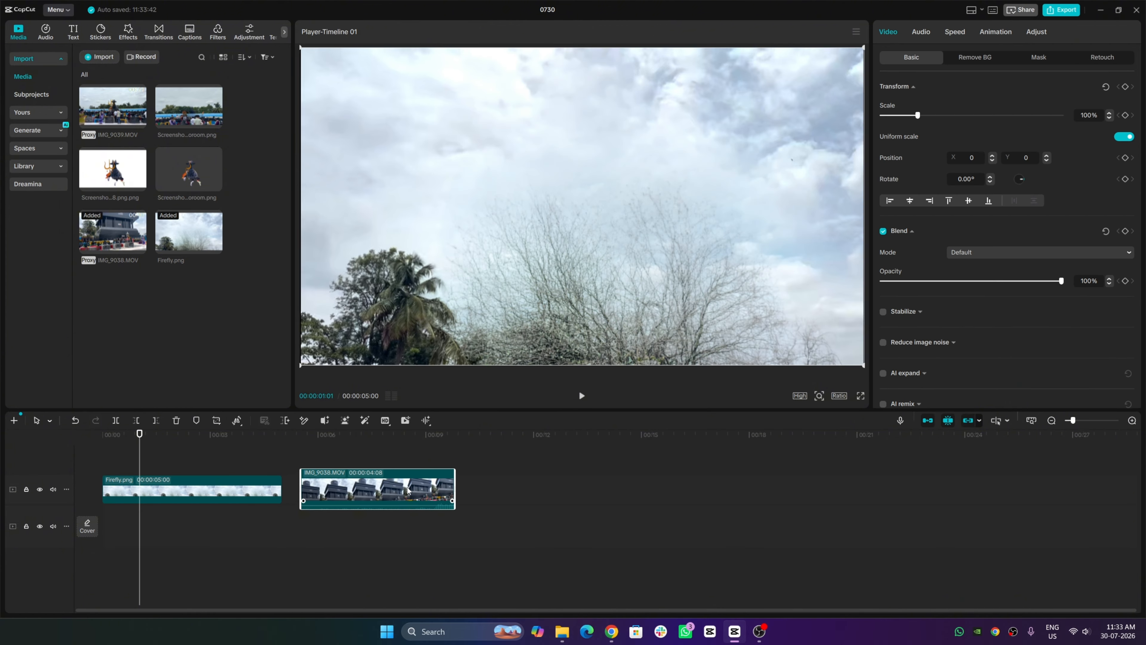
click(237, 483)
drag(138, 462, 432, 461)
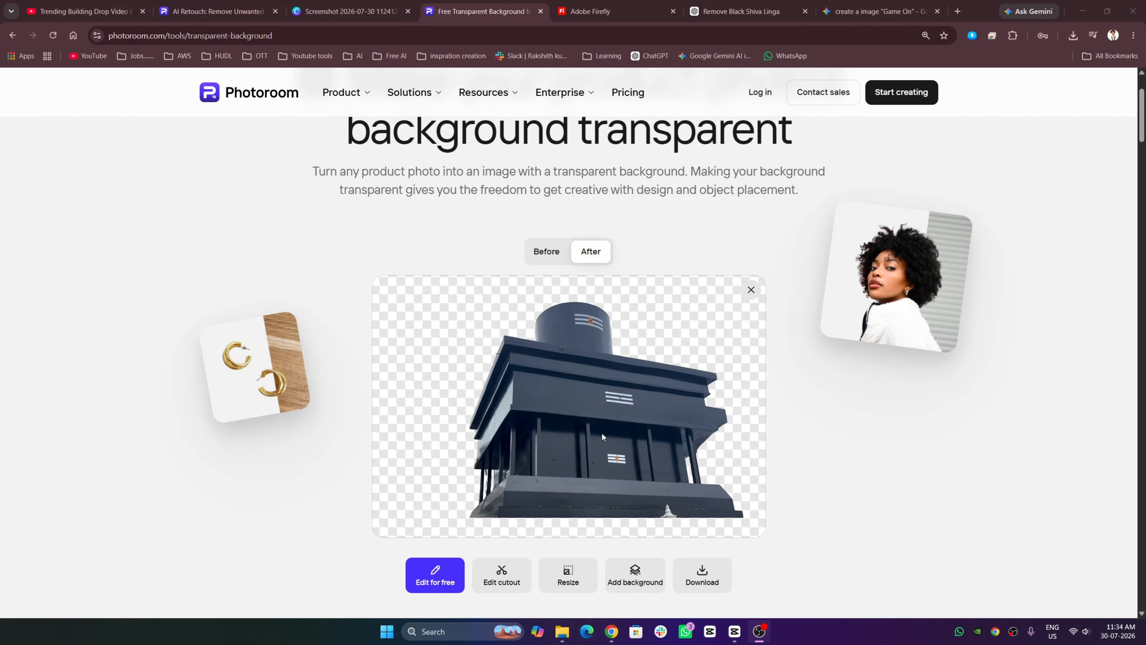
- Download the transparent building cutout from Photoroom and add it in CapCut on a track above IMG_9038.MOV at 00:00:05:12
click(708, 582)
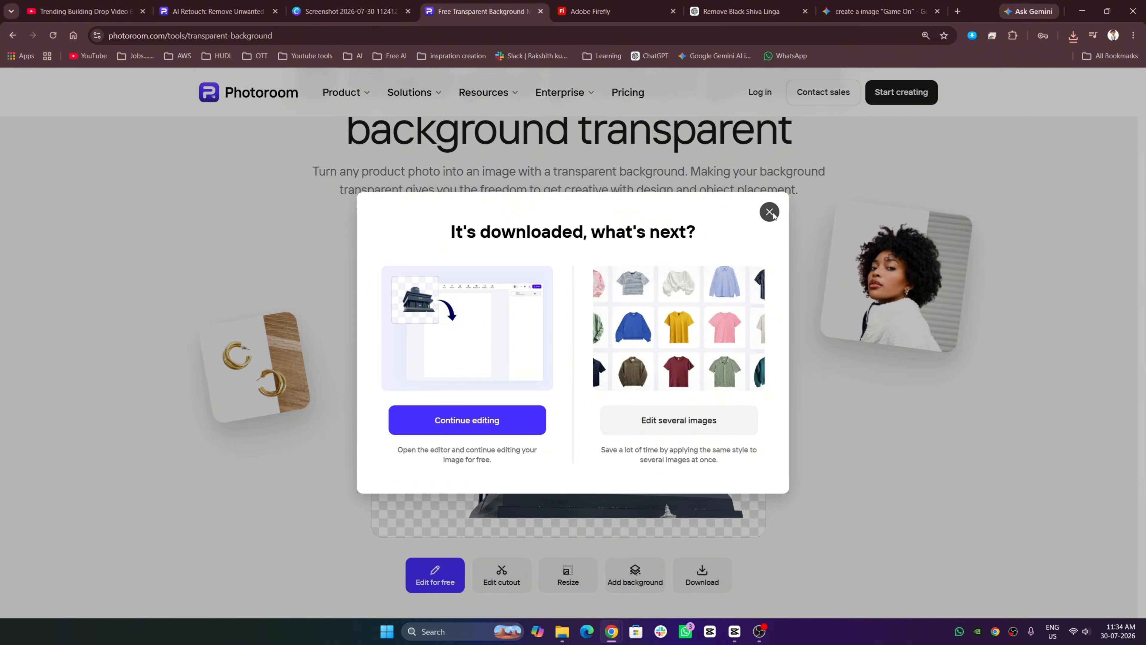
click(770, 212)
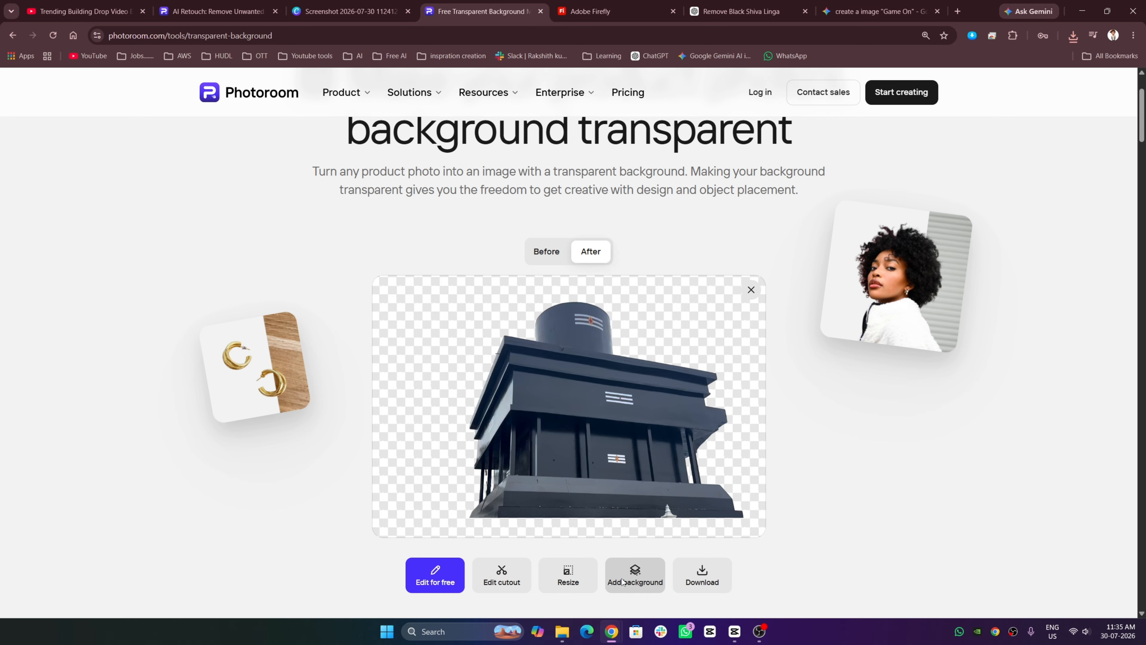
click(635, 576)
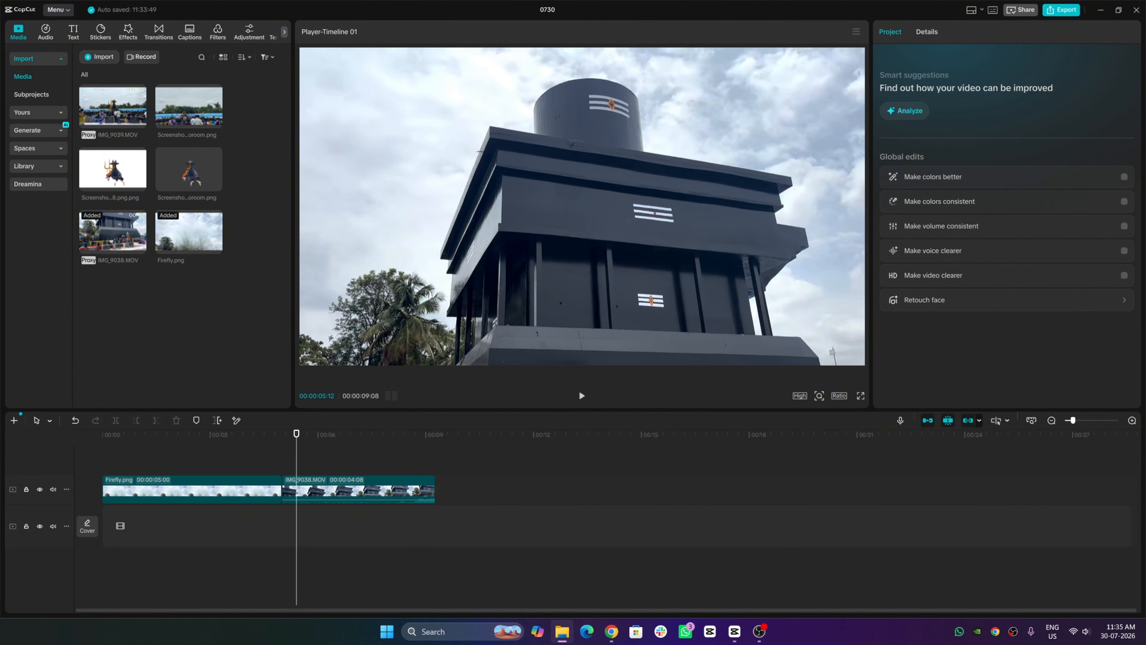
drag(399, 459, 190, 447)
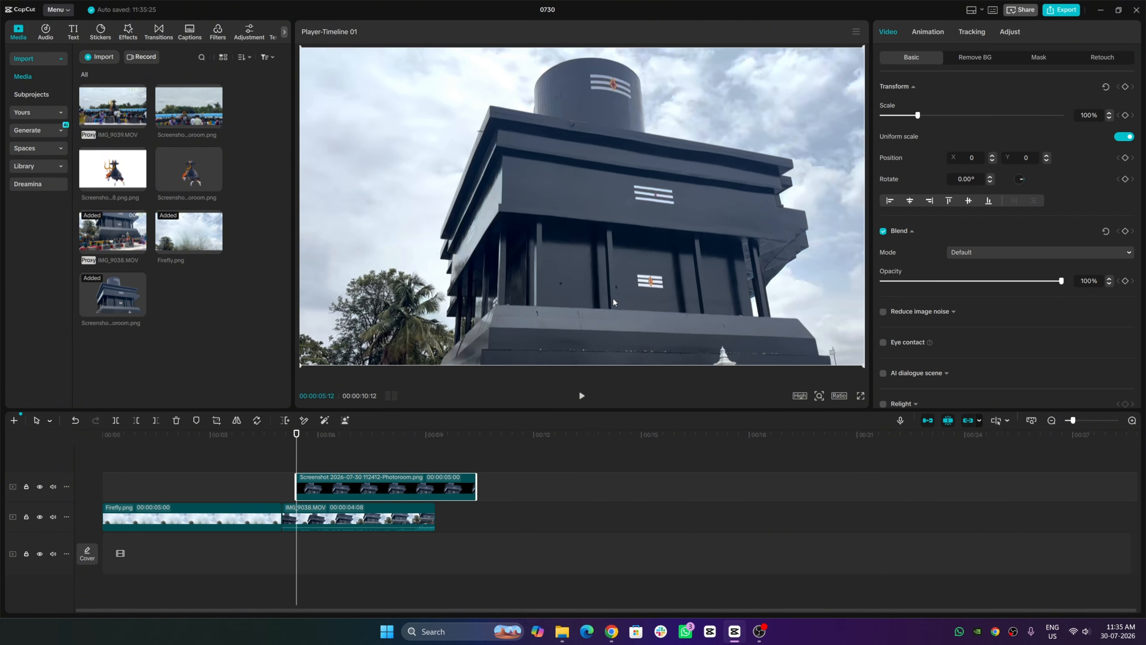
- Shift the building cutout to X -466, Y 101 in the preview and move its clip to the timeline start above Firefly.png
drag(614, 302, 543, 287)
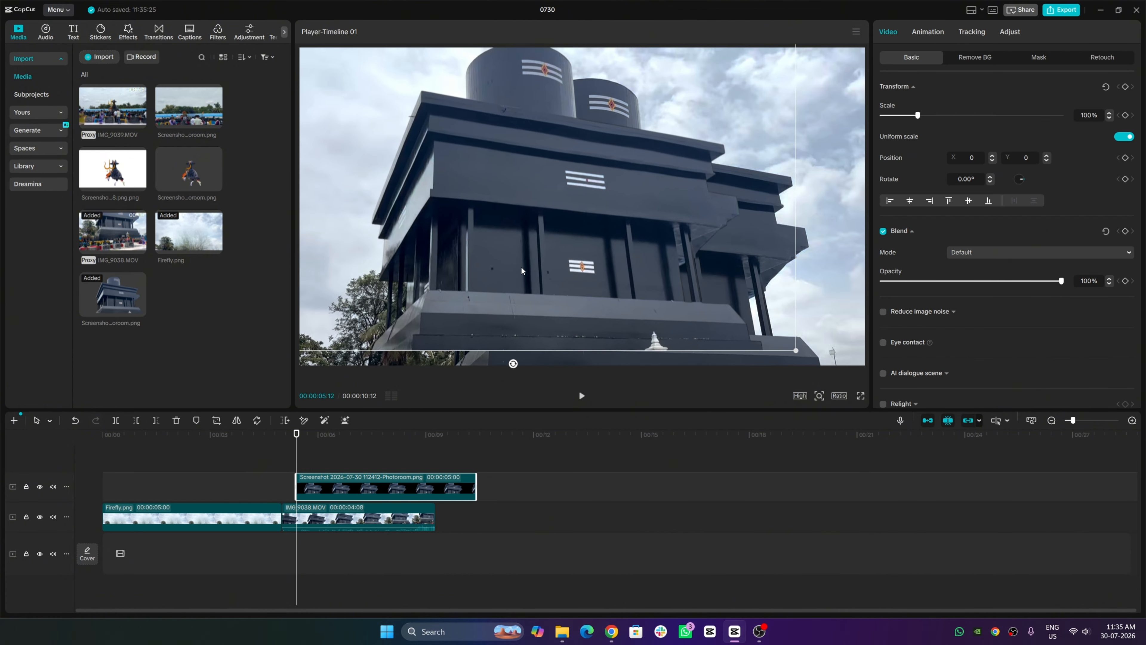
click(155, 484)
click(99, 488)
drag(410, 482, 215, 481)
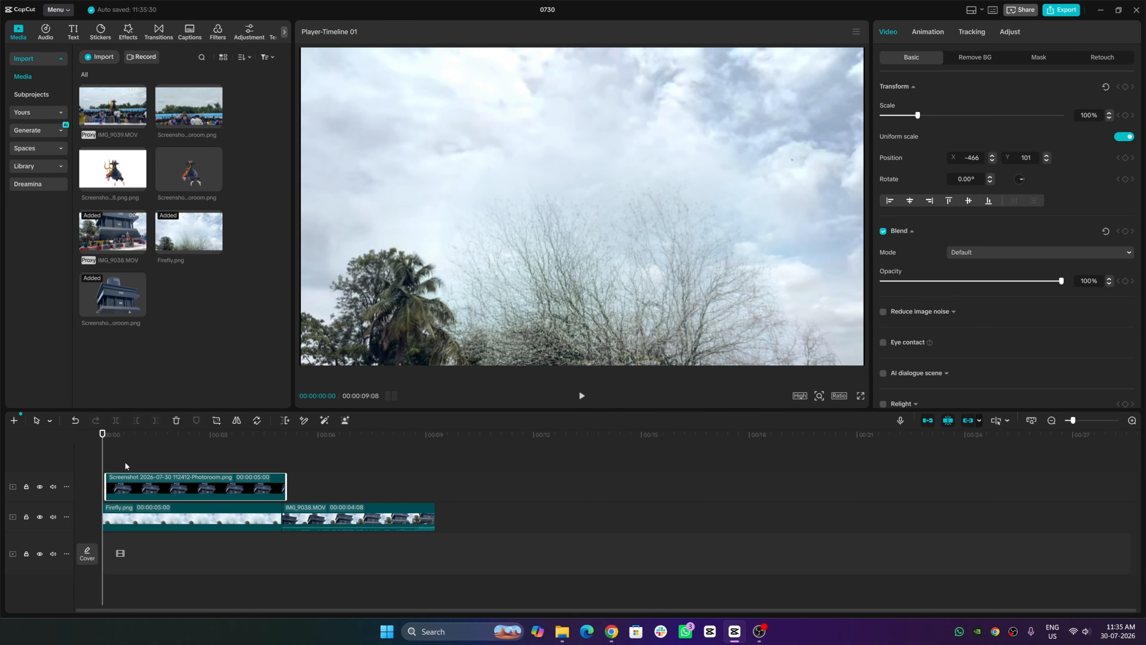
scroll(125, 466, up, 1)
drag(123, 490, 123, 484)
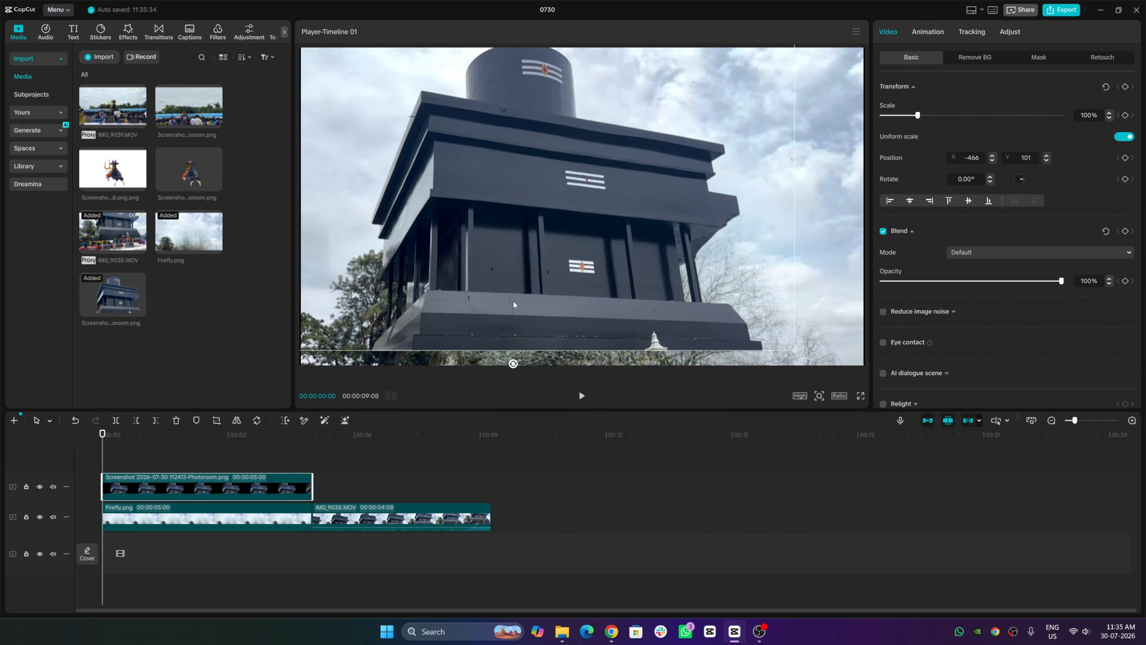
- Reposition the building cutout over the sky background at X -346, Y 0
mouse_move(513, 305)
mouse_down()
mouse_move(524, 334)
mouse_move(531, 319)
mouse_up()
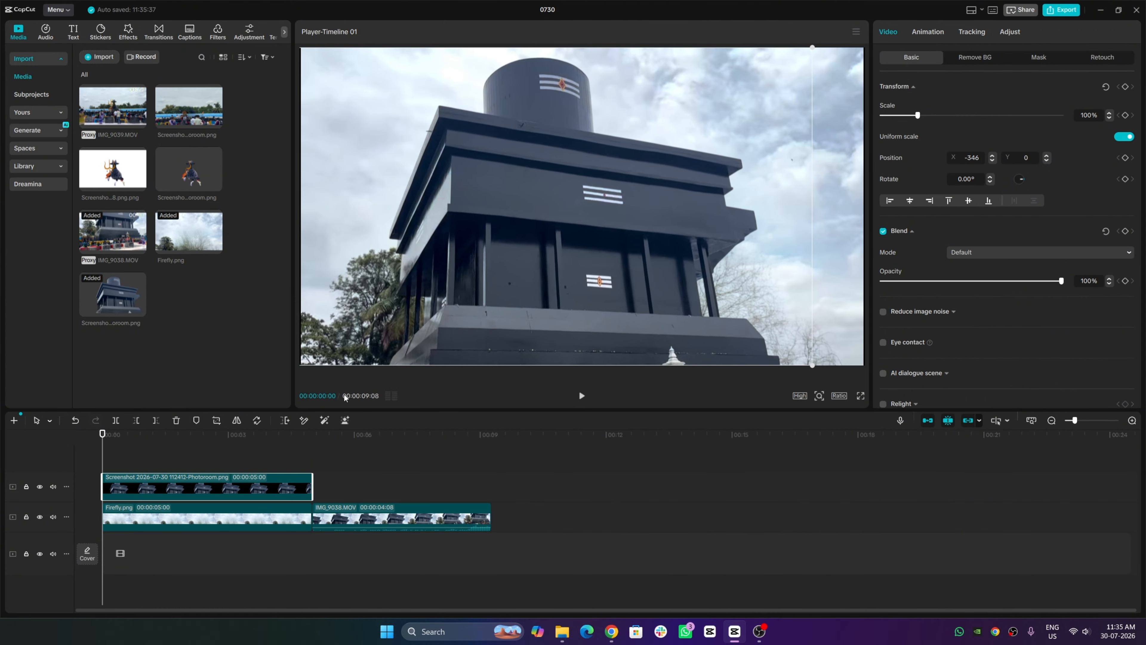
click(179, 517)
drag(177, 547, 175, 509)
click(361, 522)
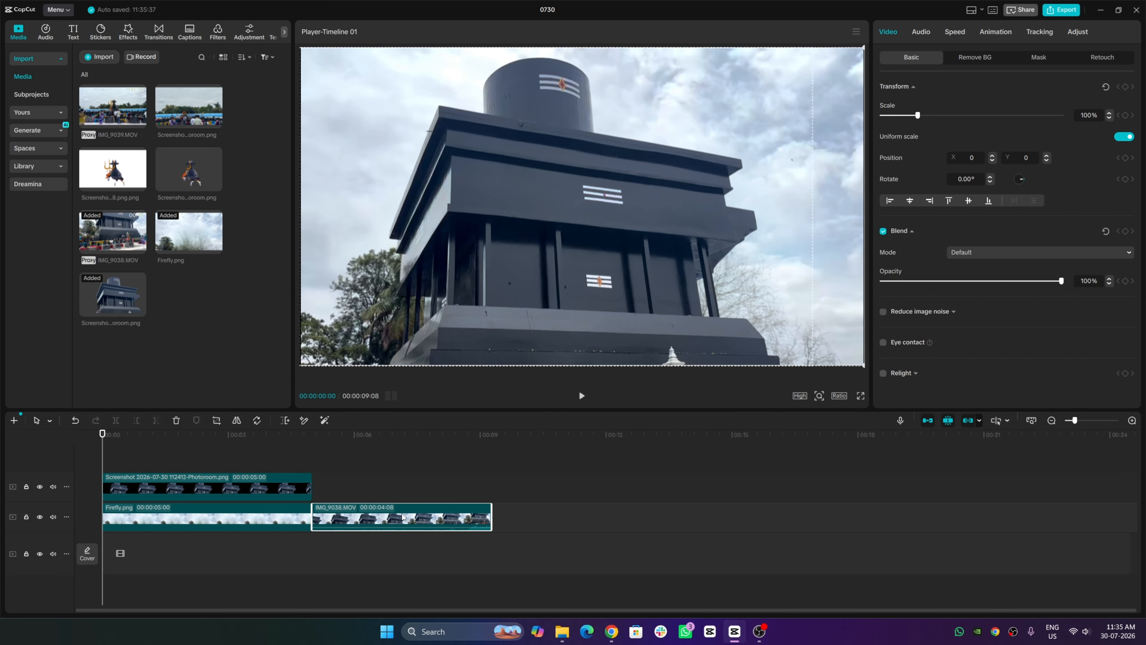
mouse_move(107, 461)
mouse_down()
mouse_move(161, 461)
mouse_move(117, 461)
mouse_up()
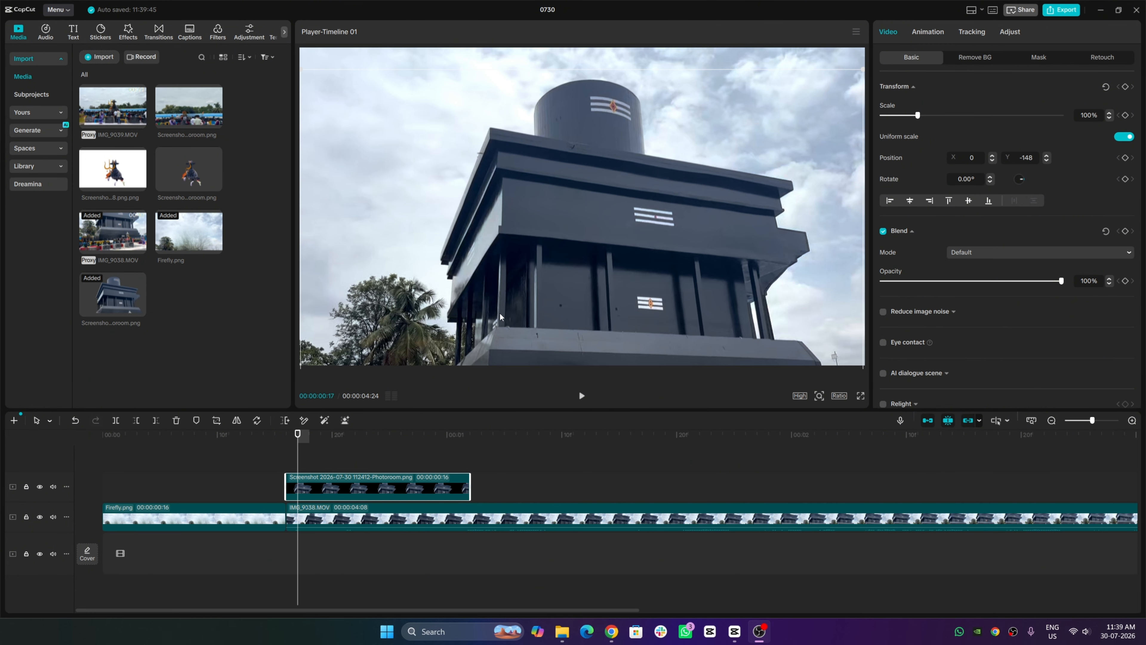
- Align the cutout with the building in the video at X 0, Y -152 and move its clip to the timeline start
drag(561, 309, 570, 360)
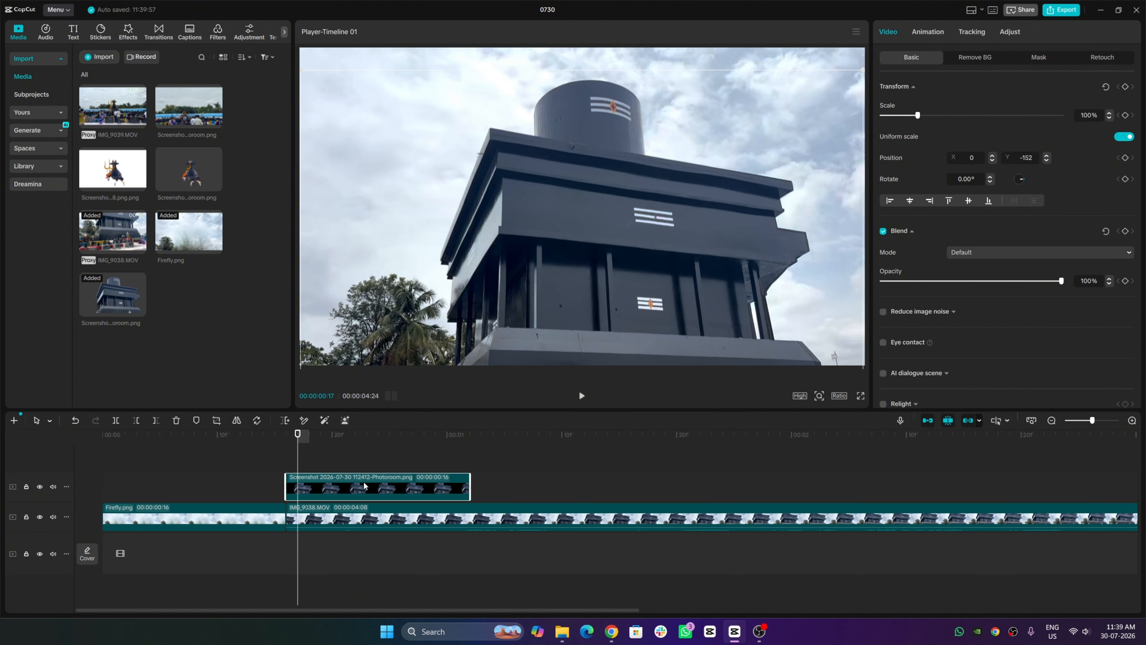
drag(368, 487, 191, 487)
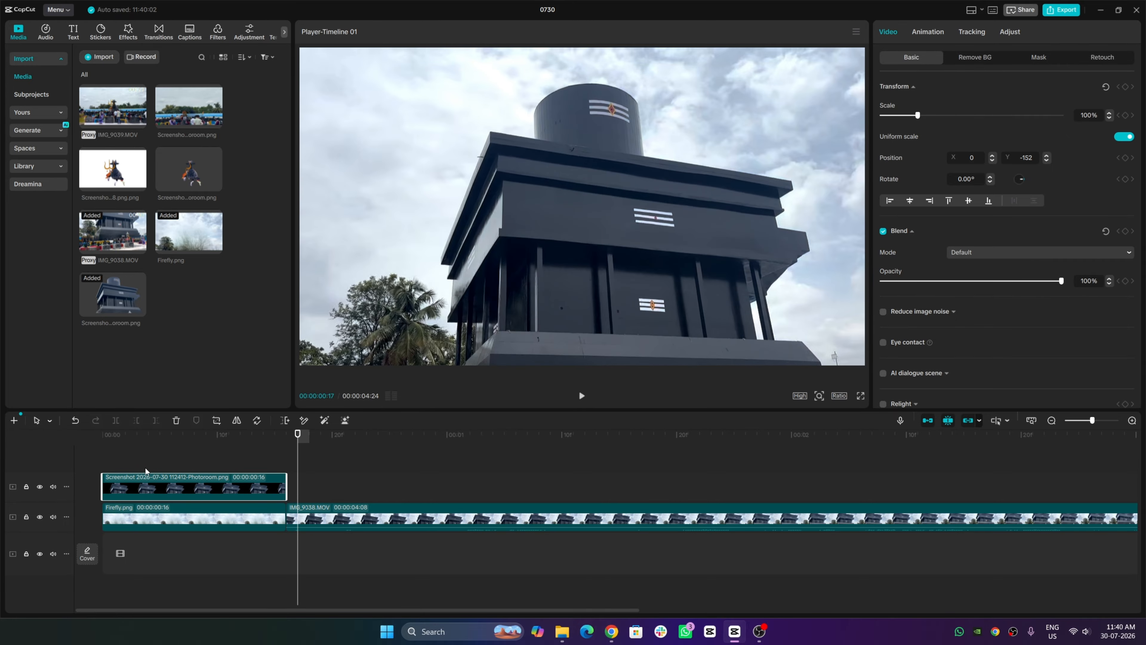
- At the first frame of the cutout clip, raise the building above the frame to X -70, Y 2135 as the drop's start position
click(106, 459)
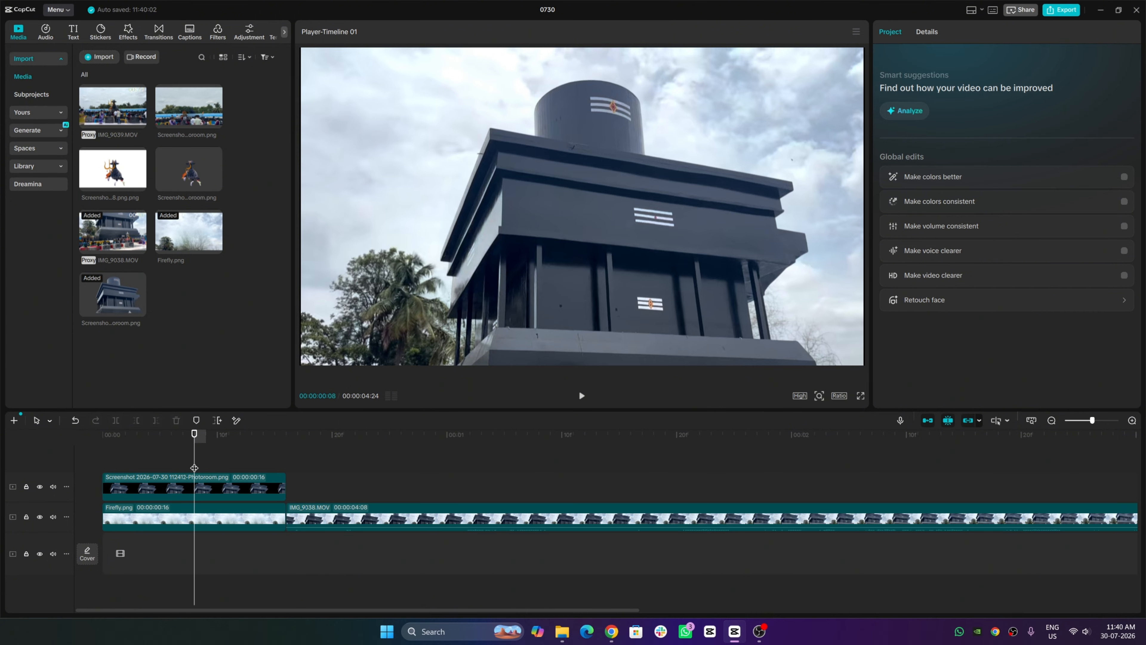
drag(194, 468, 103, 472)
click(113, 484)
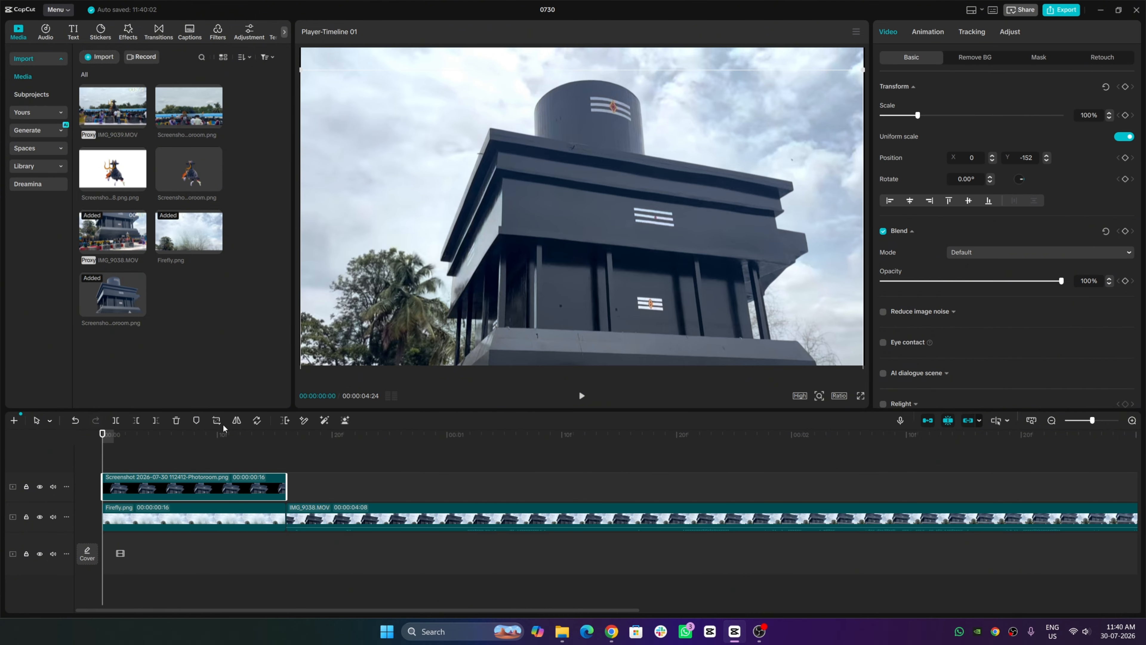
drag(596, 358, 582, 20)
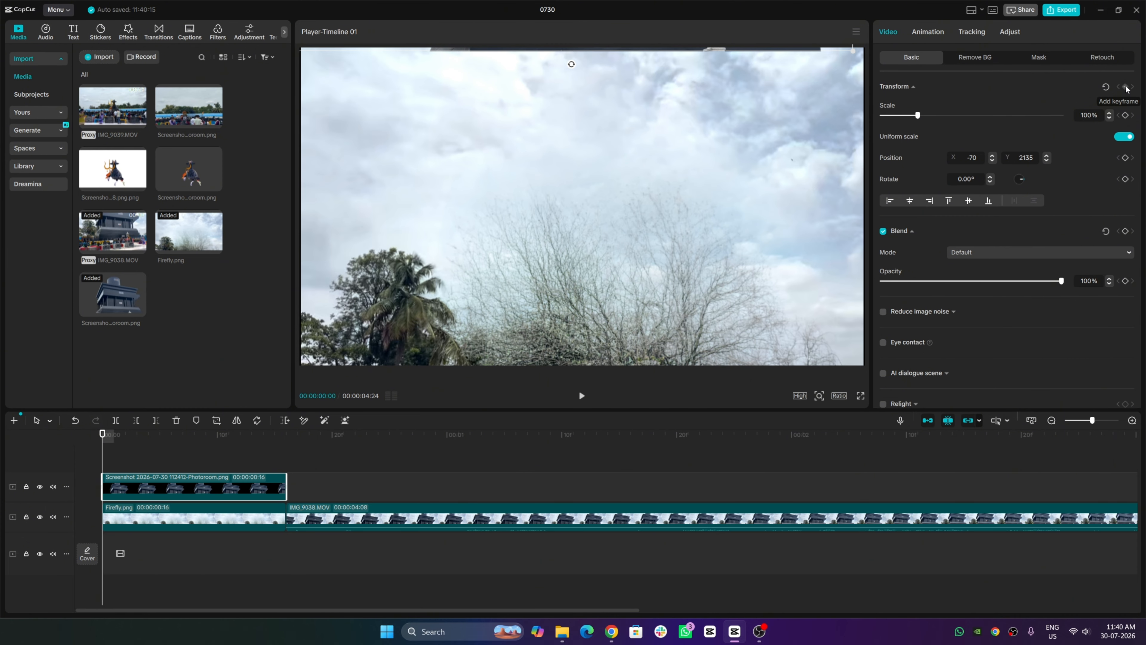
- Advance six frames and lower the building cutout back into the frame to X -118, Y 0 for the landing keyframe
key(Right)
key(Right)
key(Right)
key(Right)
key(Right)
key(Right)
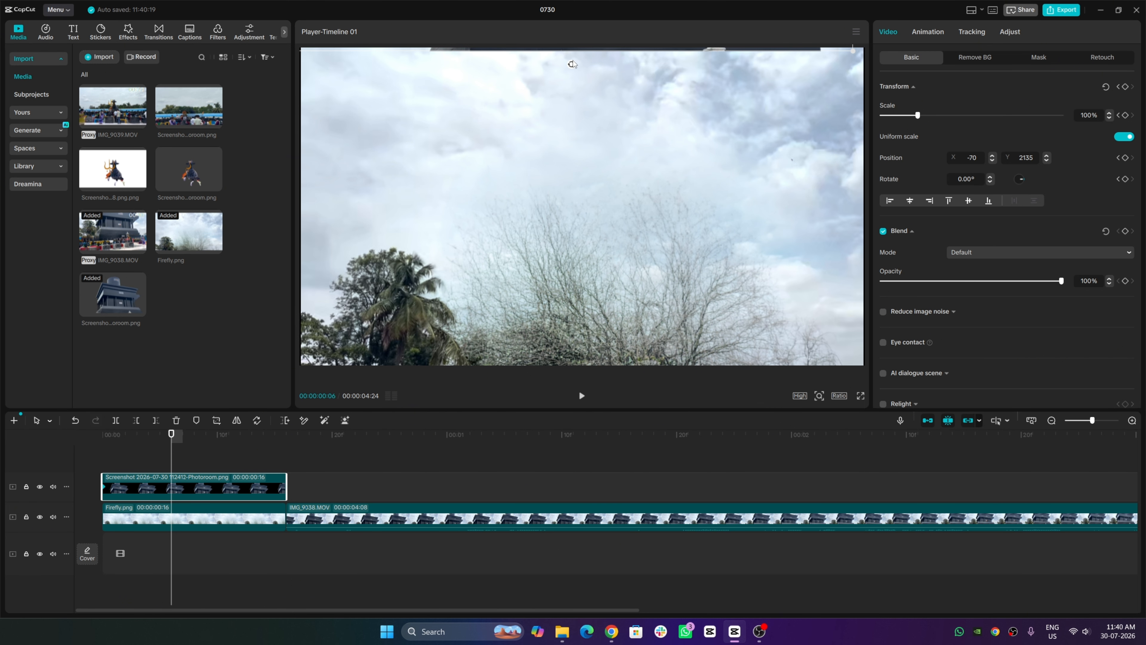
drag(581, 54, 568, 369)
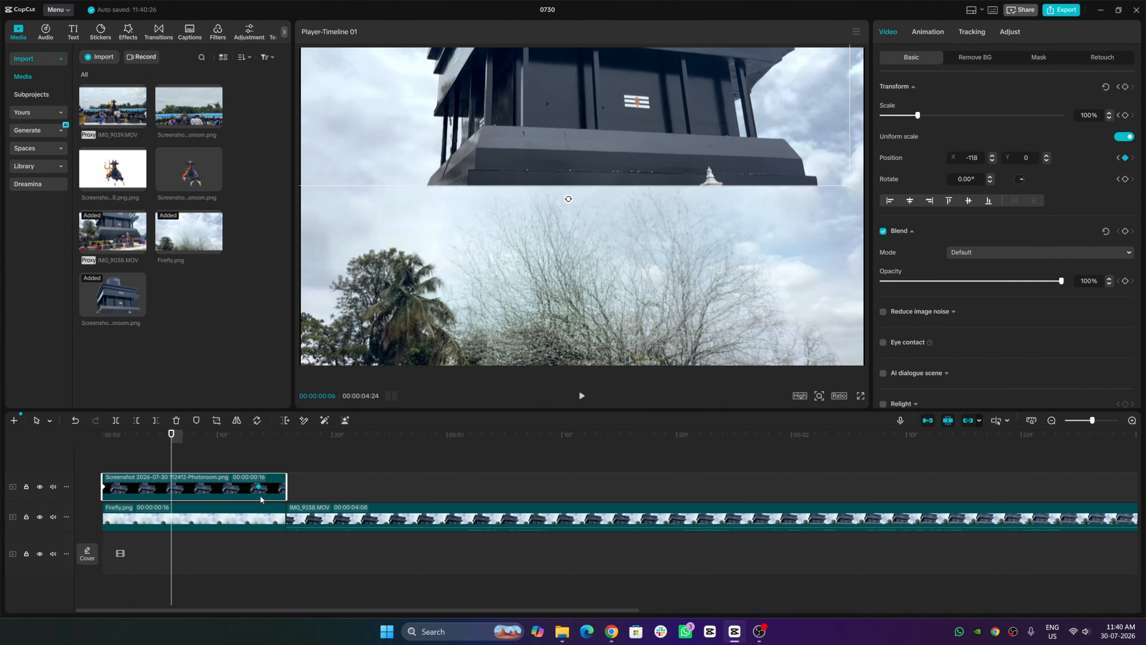
- Play the building drop repeatedly from the timeline start to check the fall and the cut to IMG_9038.MOV
drag(171, 465, 104, 475)
key(space)
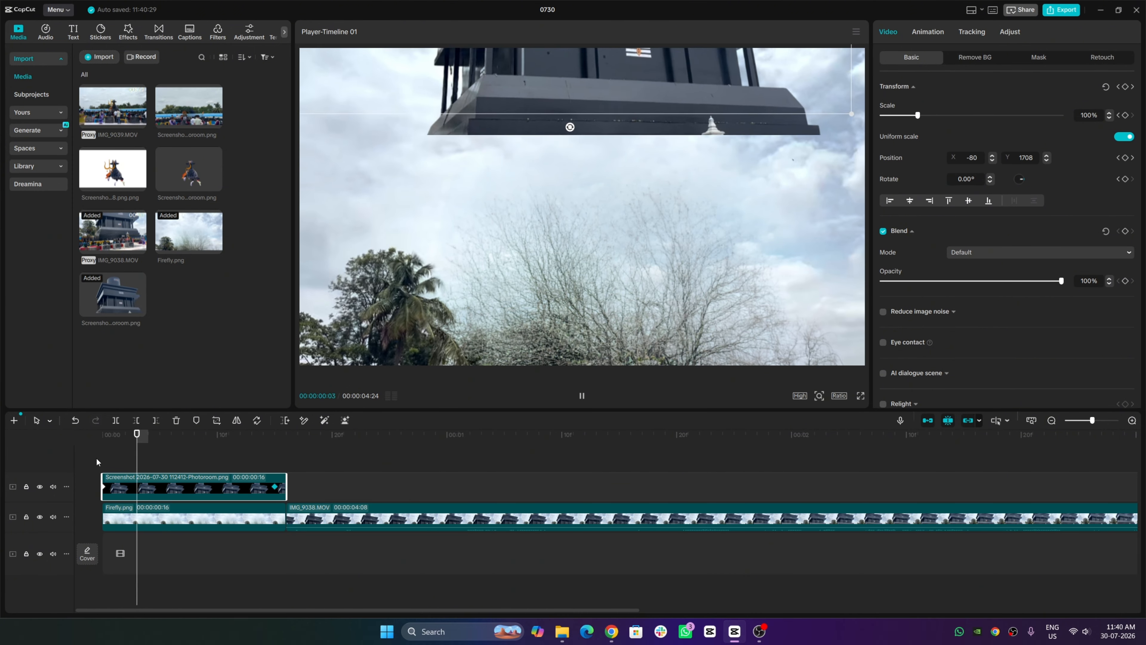
key(space)
click(107, 455)
key(space)
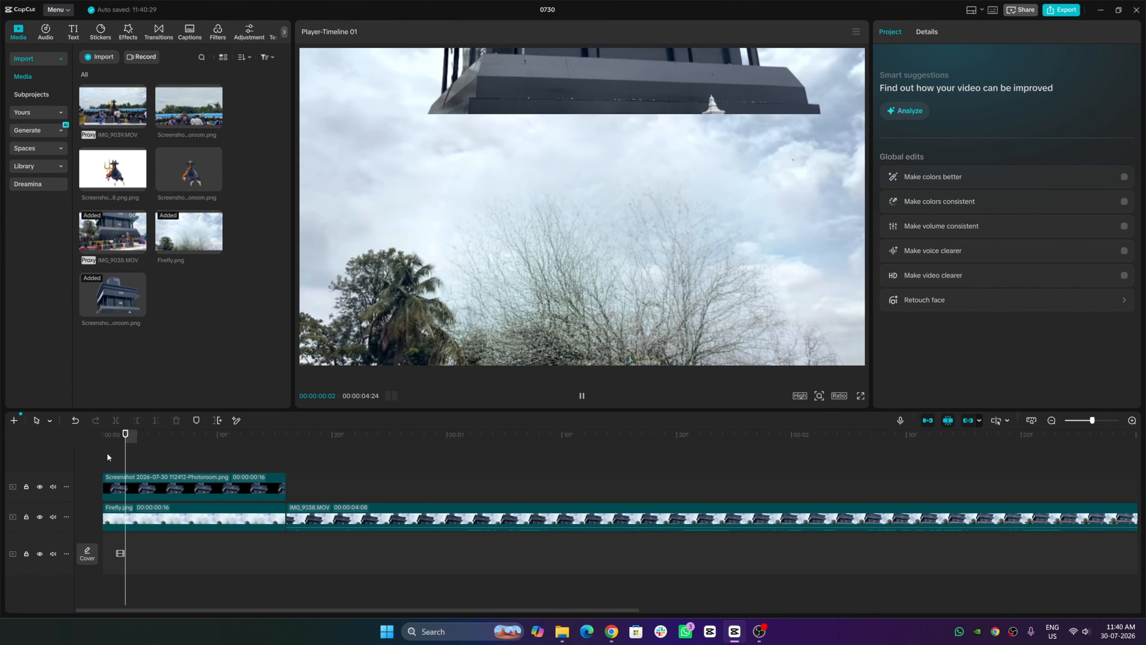
key(space)
key(space)
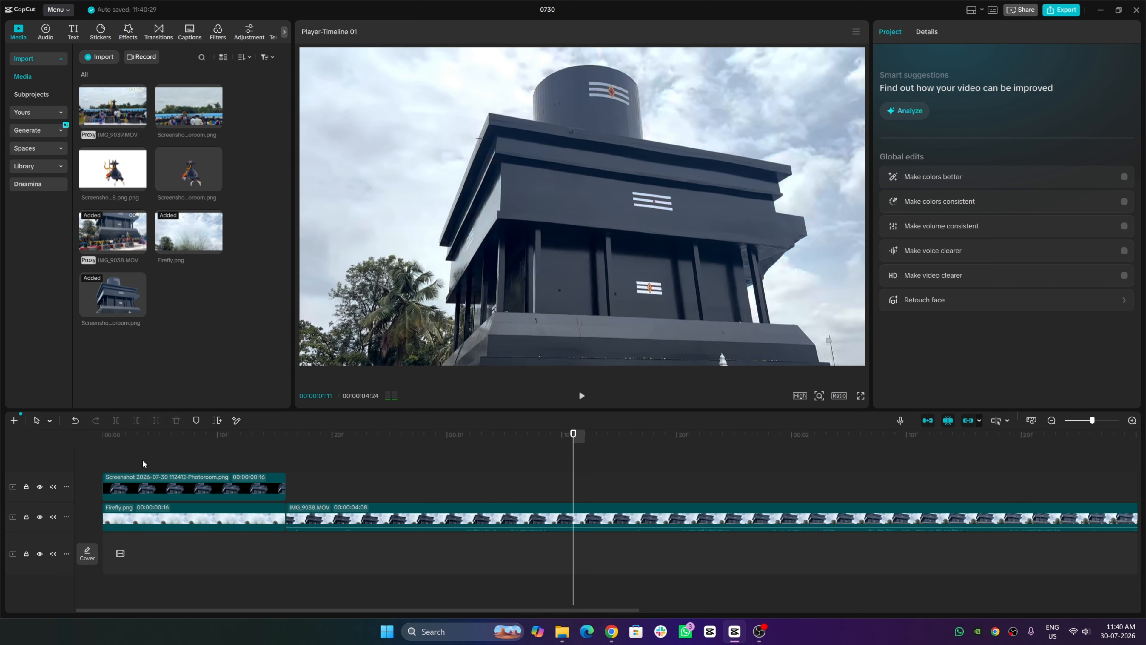
click(151, 478)
key(space)
click(112, 457)
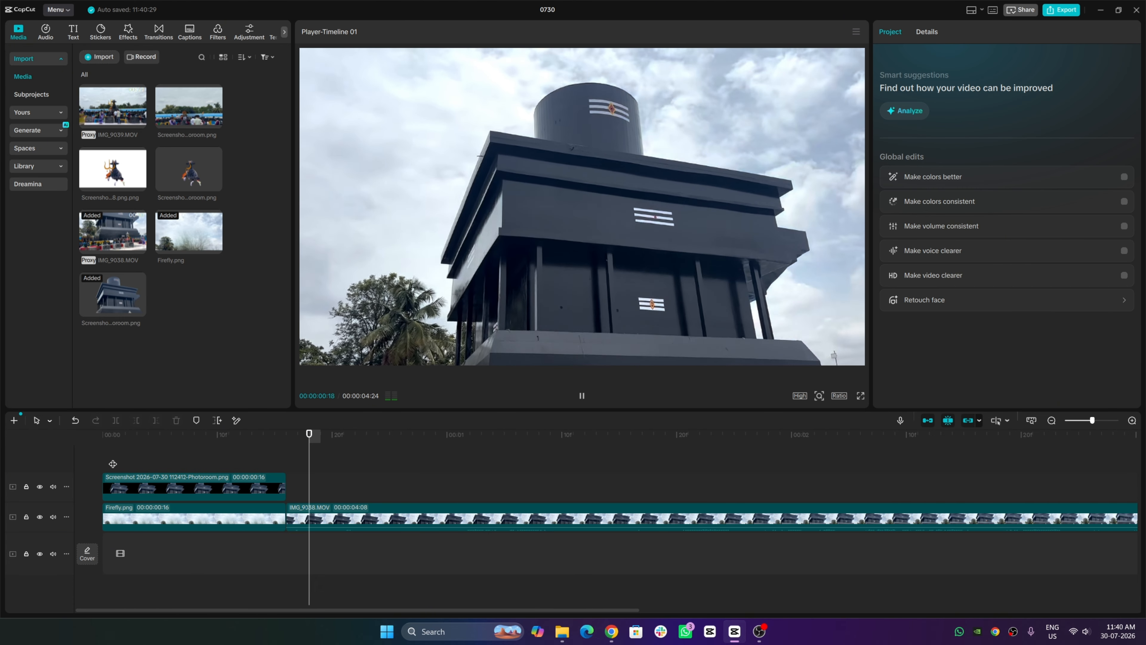
key(space)
click(113, 463)
key(space)
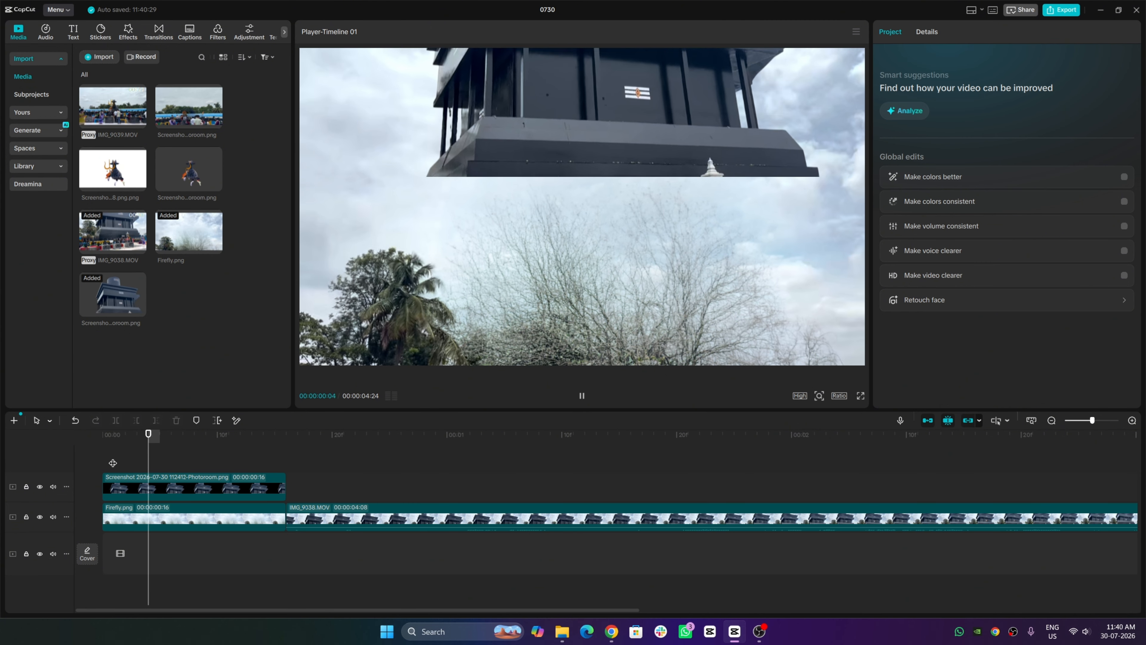
key(space)
click(194, 486)
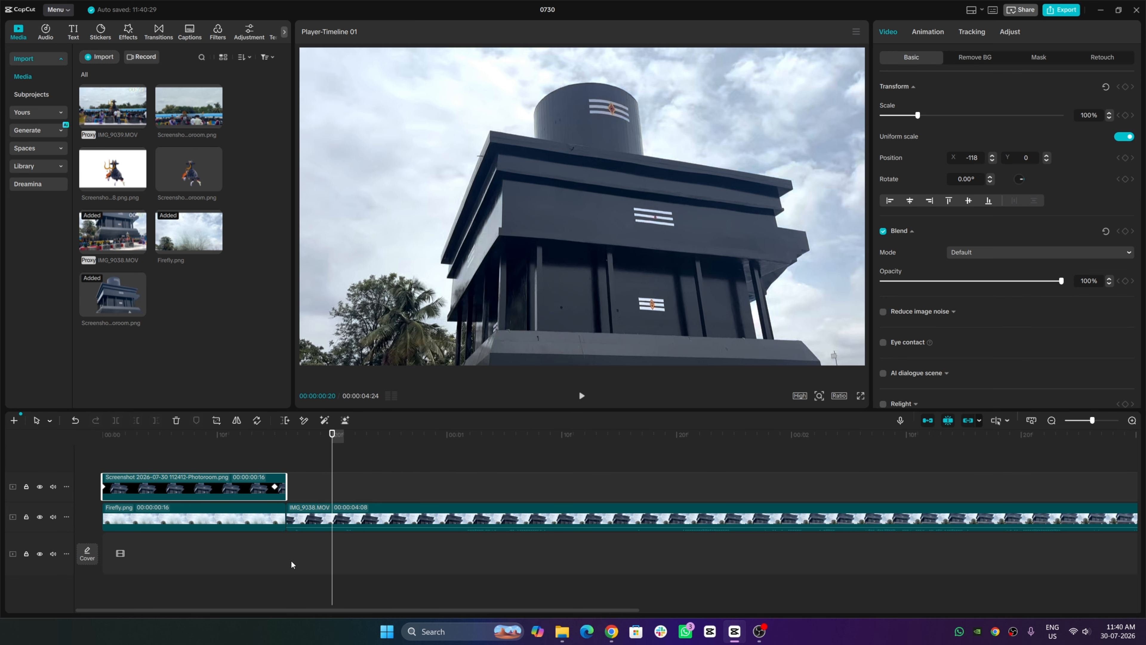
- Undo the last timeline edit and show the frame at 00:00:00:19 with the falling cutout over IMG_9038.MOV
key(ctrl+z)
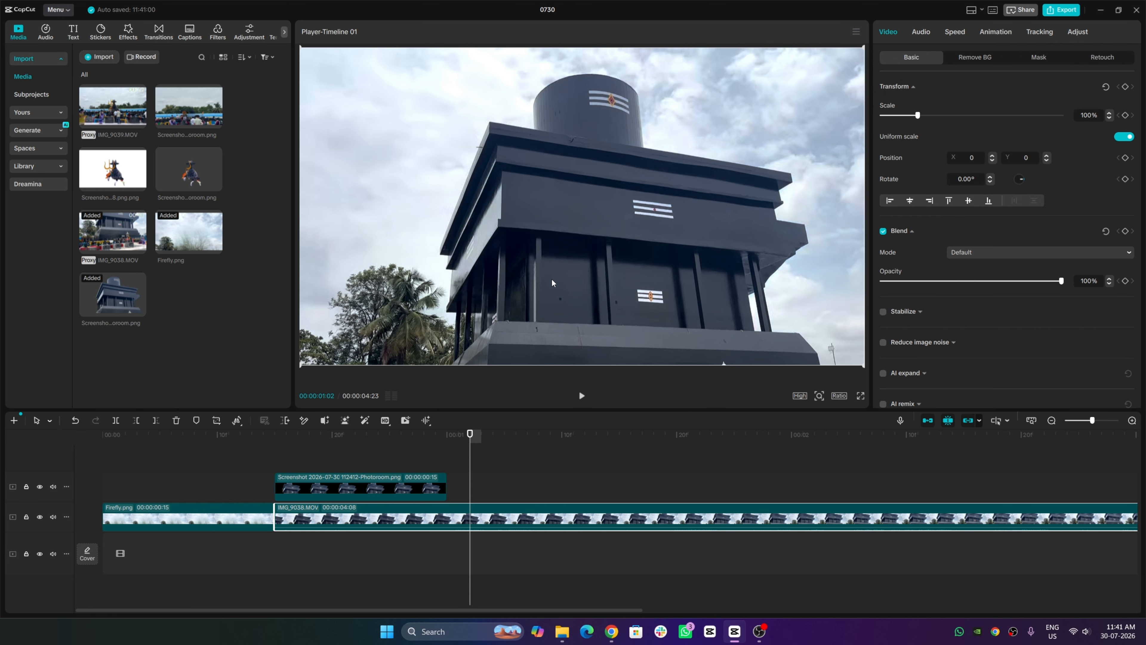
click(322, 460)
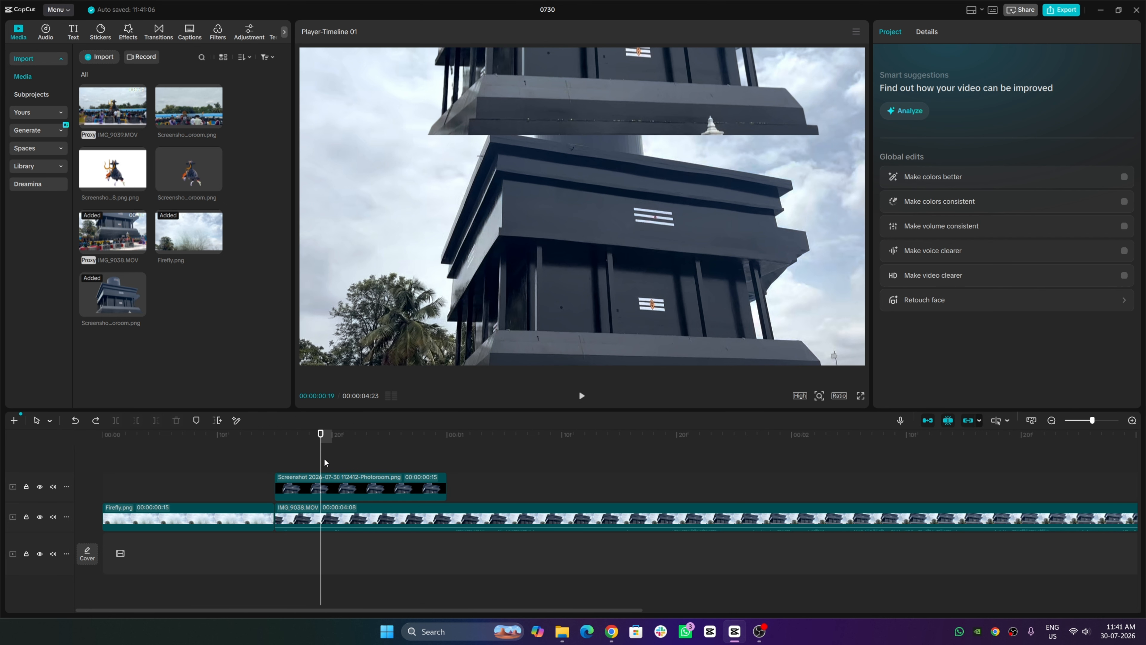
- Advance eight frames to 00:00:00:27 and shift the building cutout in the frame to add a position keyframe before the landing
key(Right)
key(Right)
key(Right)
key(Right)
key(Right)
key(Right)
key(Right)
key(Right)
drag(512, 239, 530, 217)
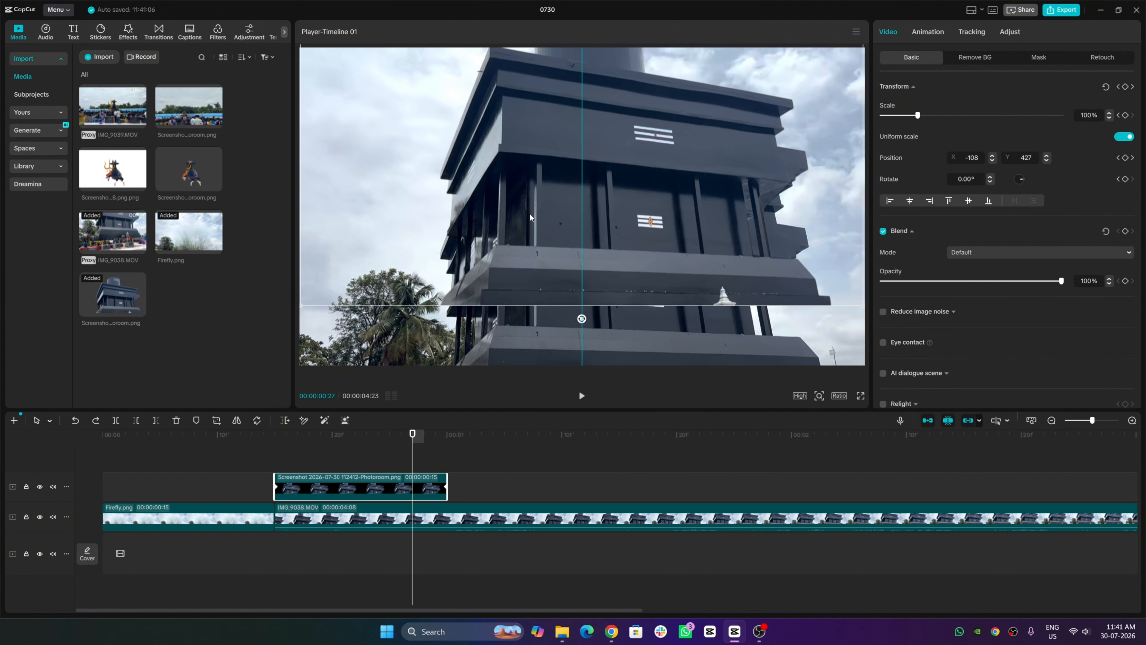
- Try lowering the building cutout at 00:00:00:28 after checking the landing frames, and undo that move
key(Right)
key(Right)
key(Right)
key(Right)
key(Right)
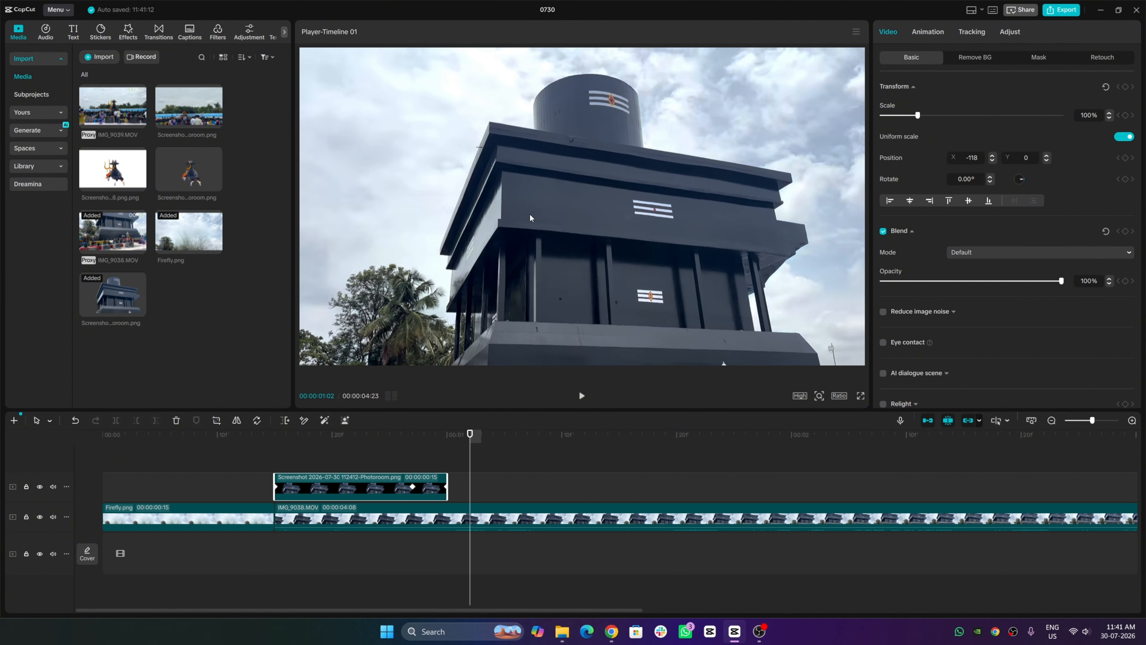
drag(467, 458, 426, 461)
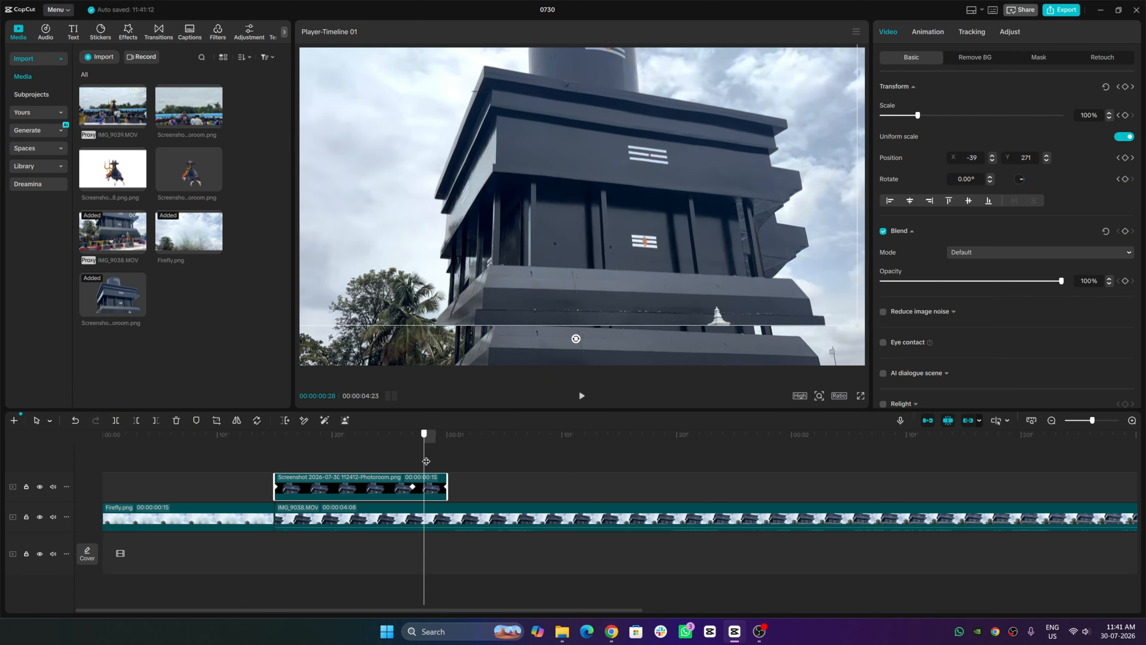
drag(607, 218, 605, 258)
key(ctrl+z)
- Play the drop from the start of the cutout and move the cutout clip to the timeline start above Firefly.png
drag(427, 464, 263, 441)
key(space)
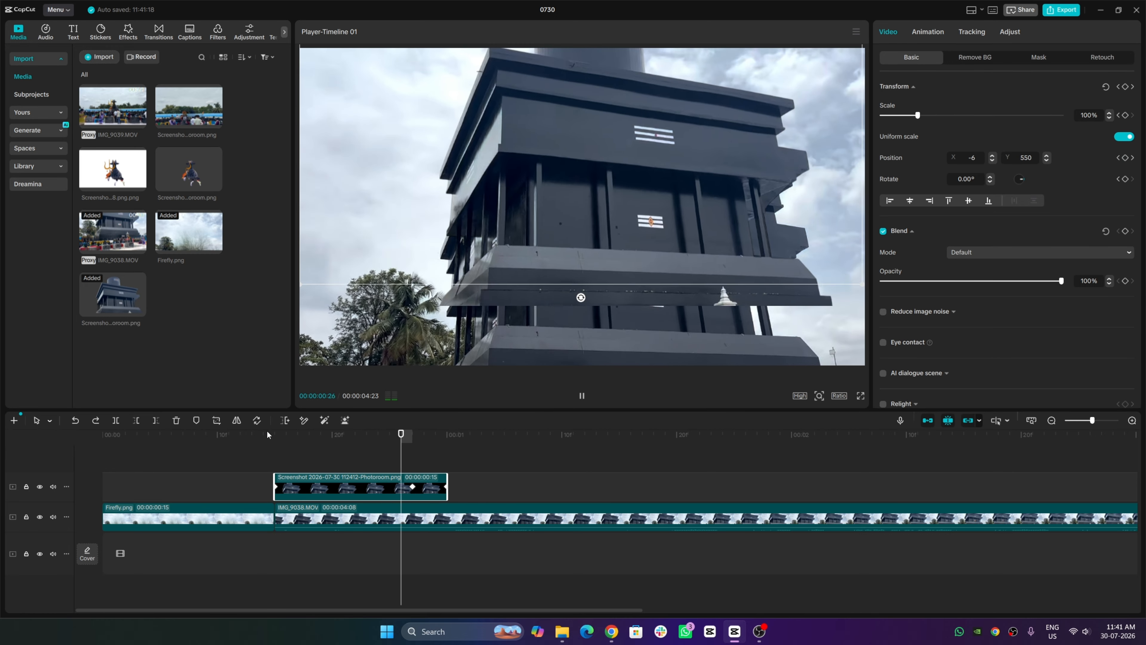
drag(354, 485, 181, 486)
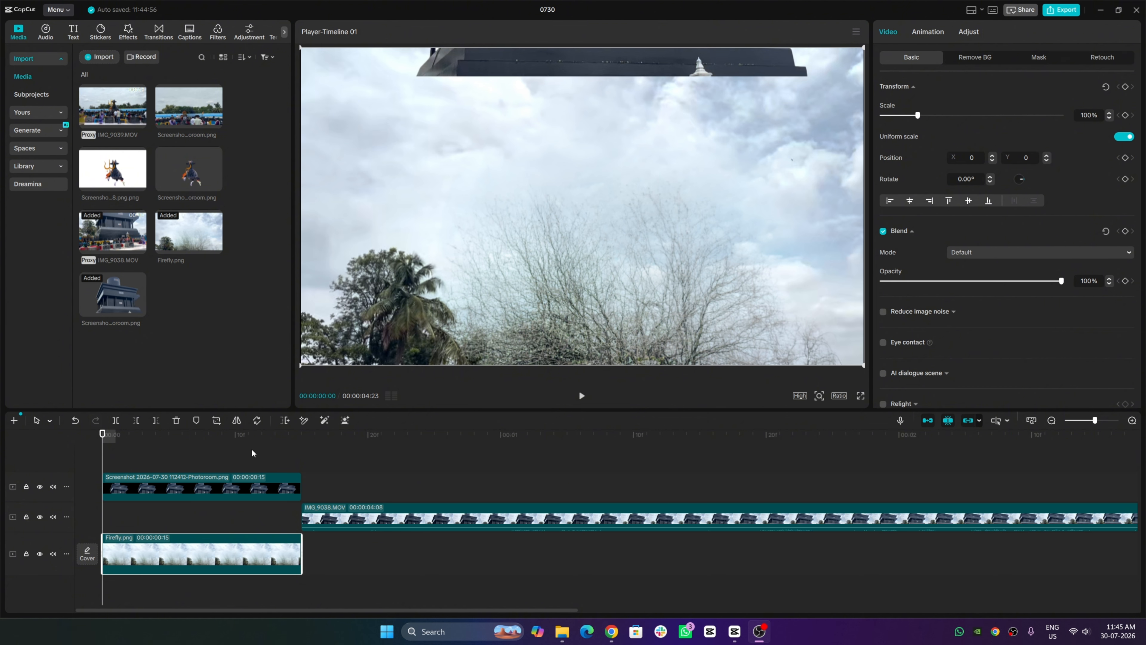
- Hide the Firefly.png track and temporarily place IMG_9038.MOV at the timeline start beneath the building cutout to compare them
mouse_move(161, 562)
mouse_down()
mouse_move(162, 519)
mouse_move(165, 568)
mouse_up()
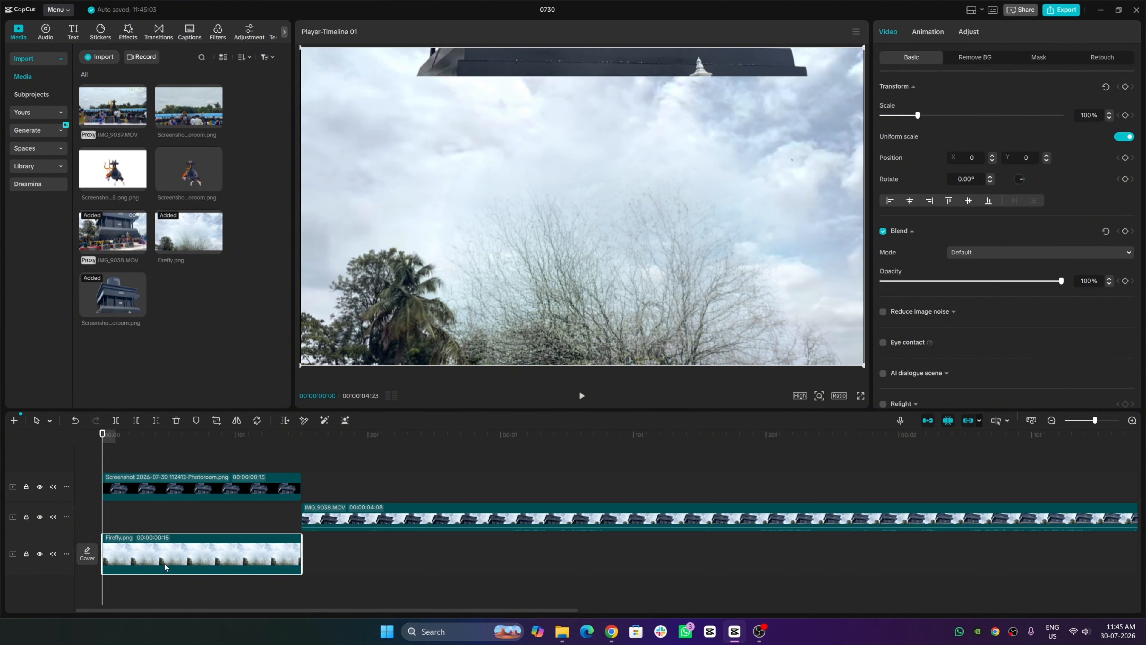
click(39, 554)
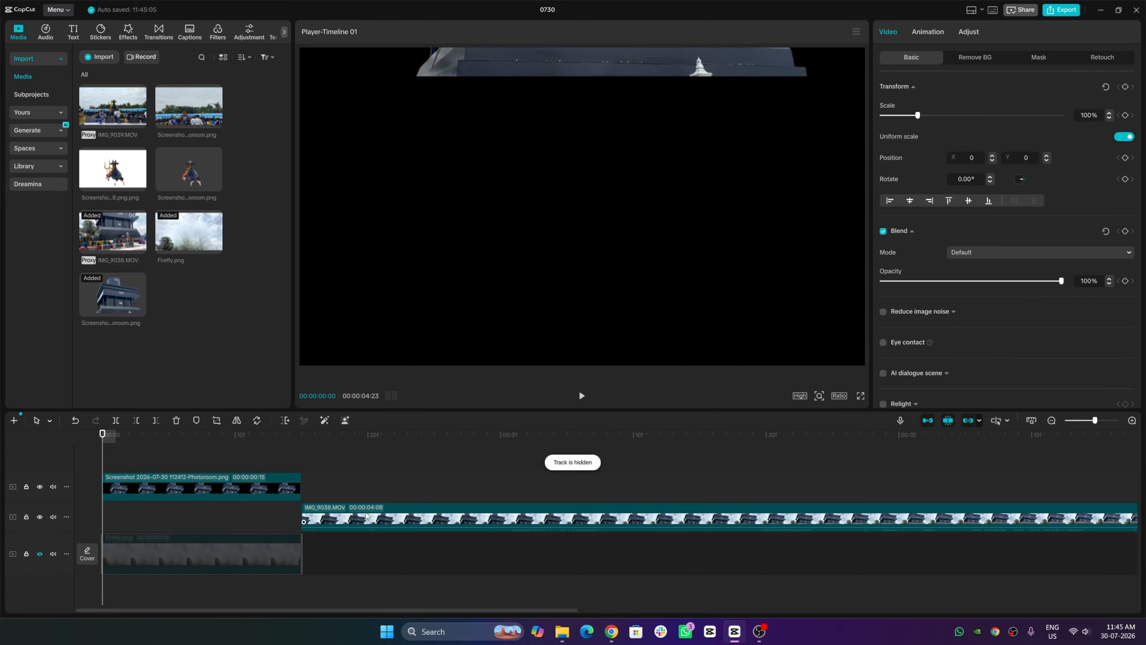
drag(367, 515, 177, 523)
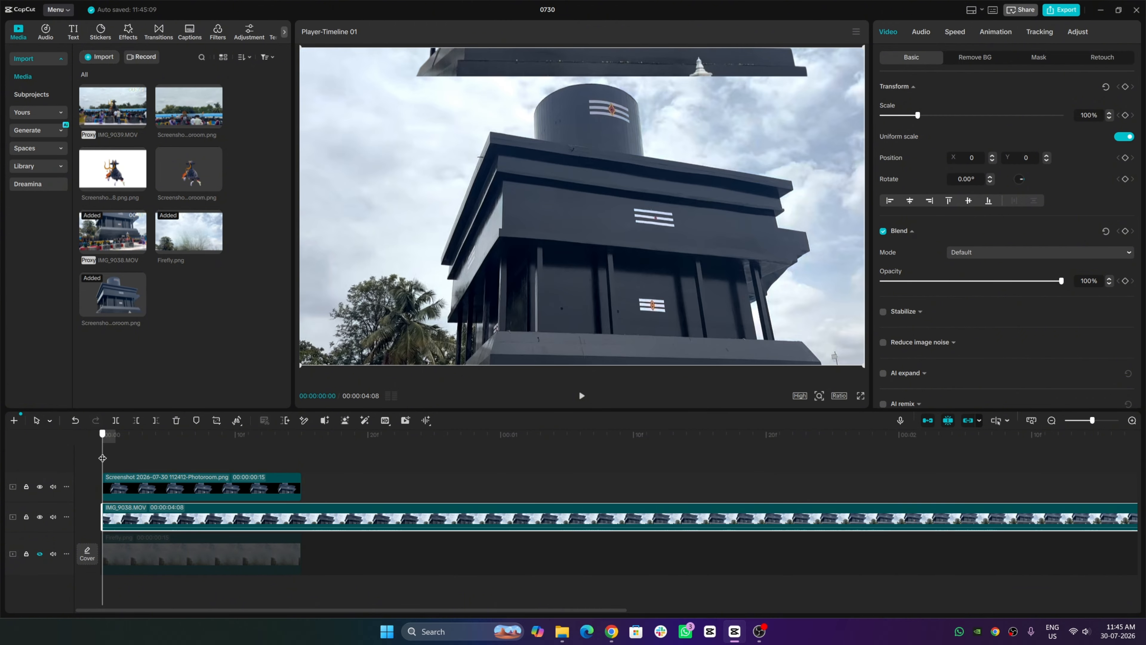
mouse_move(102, 458)
mouse_down()
mouse_move(305, 478)
mouse_move(92, 470)
mouse_up()
drag(162, 516, 374, 516)
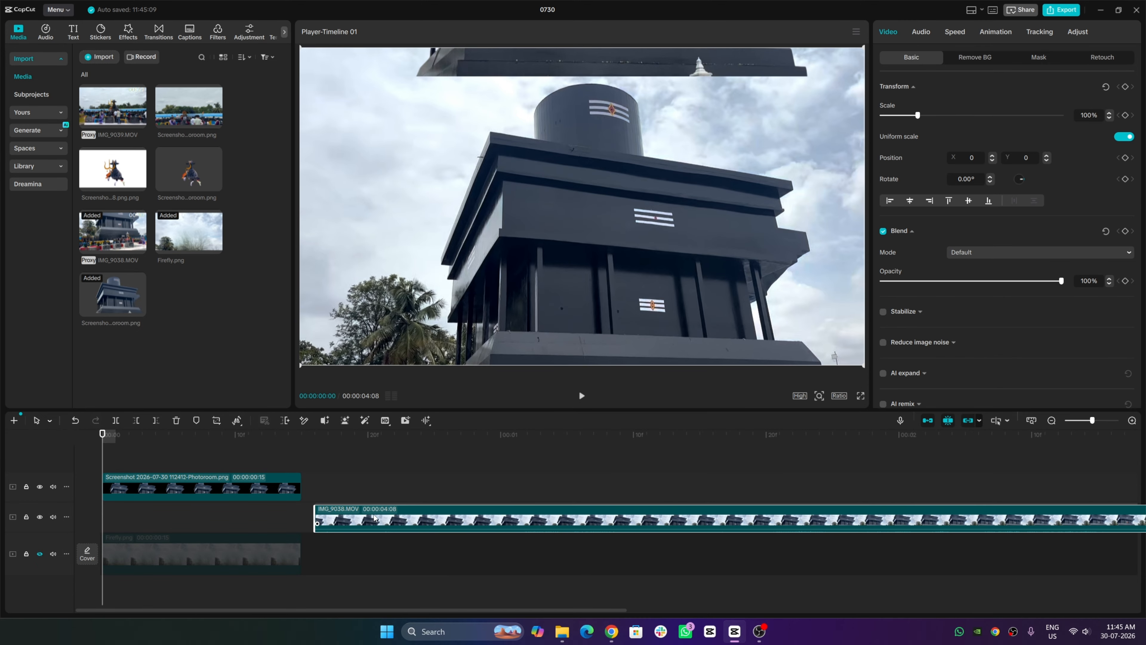
- Unhide the main track and join Firefly.png and IMG_9038.MOV end to end on the track directly beneath the building cutout
drag(277, 542, 119, 519)
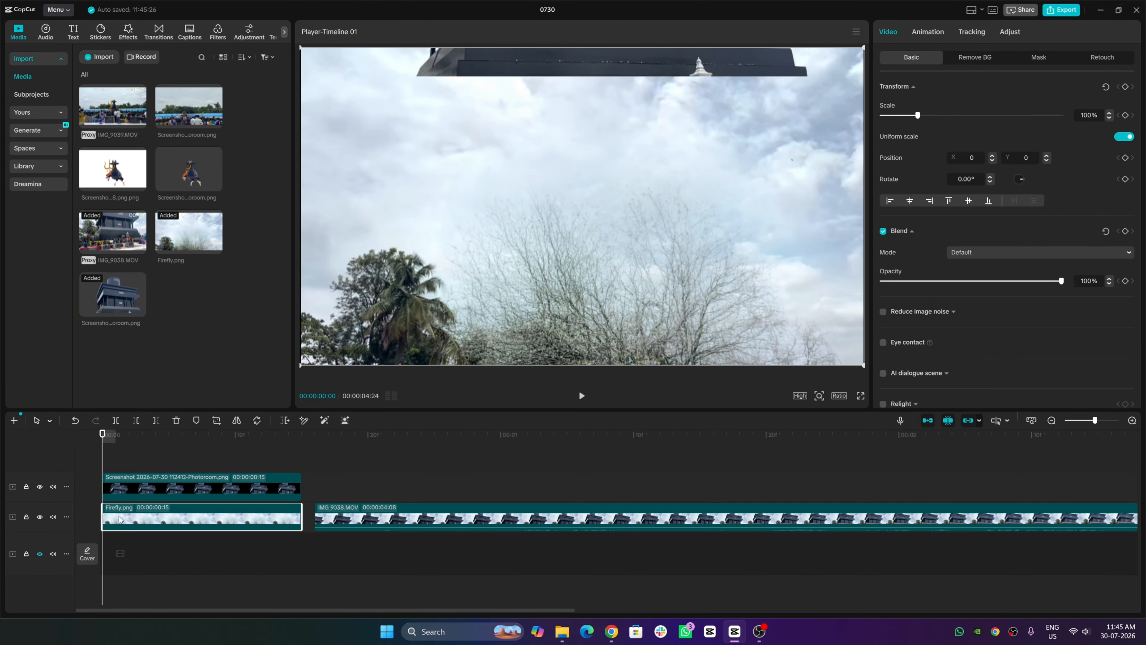
click(40, 554)
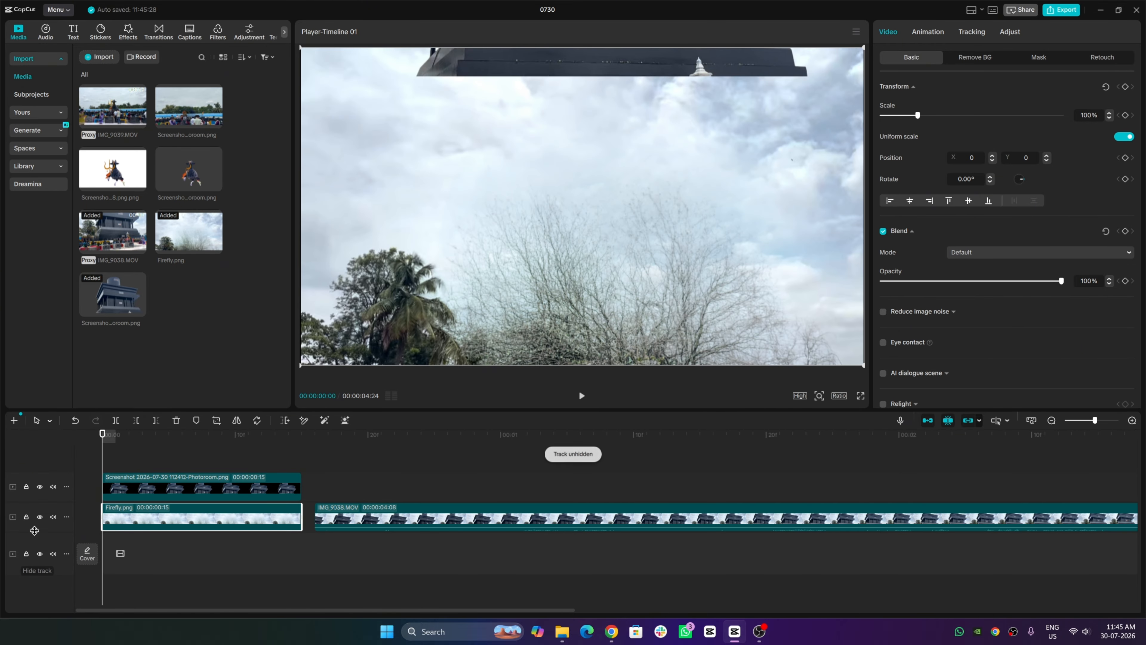
drag(346, 518, 332, 518)
- Play the opening of the timeline repeatedly to check the building's fall and the cut to IMG_9038.MOV
drag(101, 450, 144, 454)
key(space)
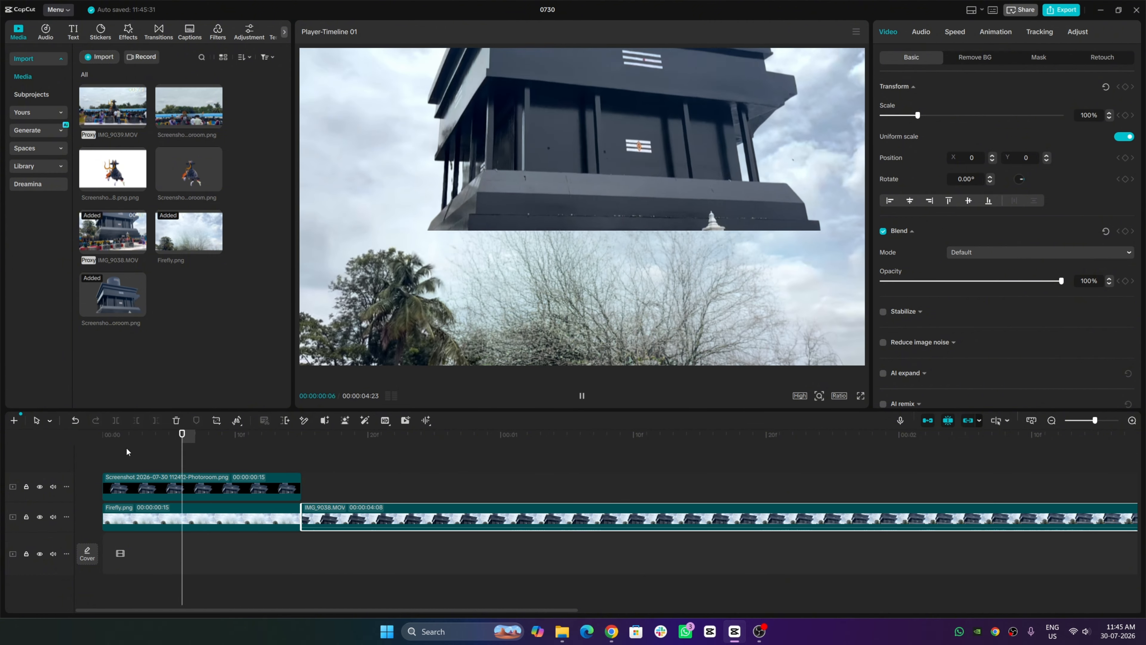
click(131, 453)
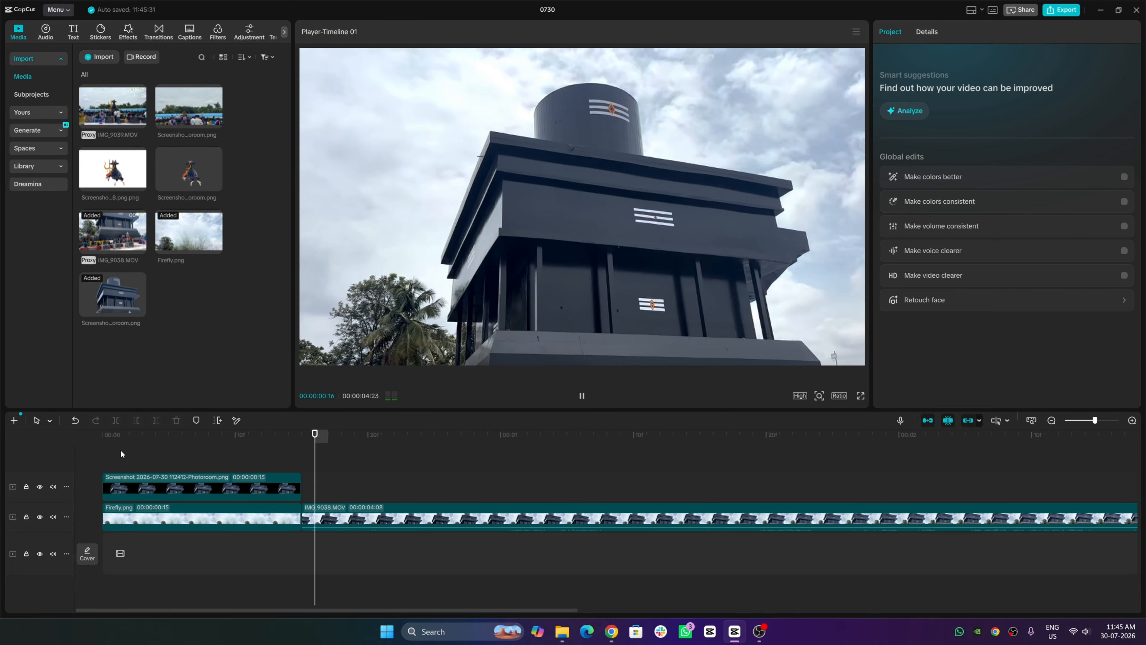
key(space)
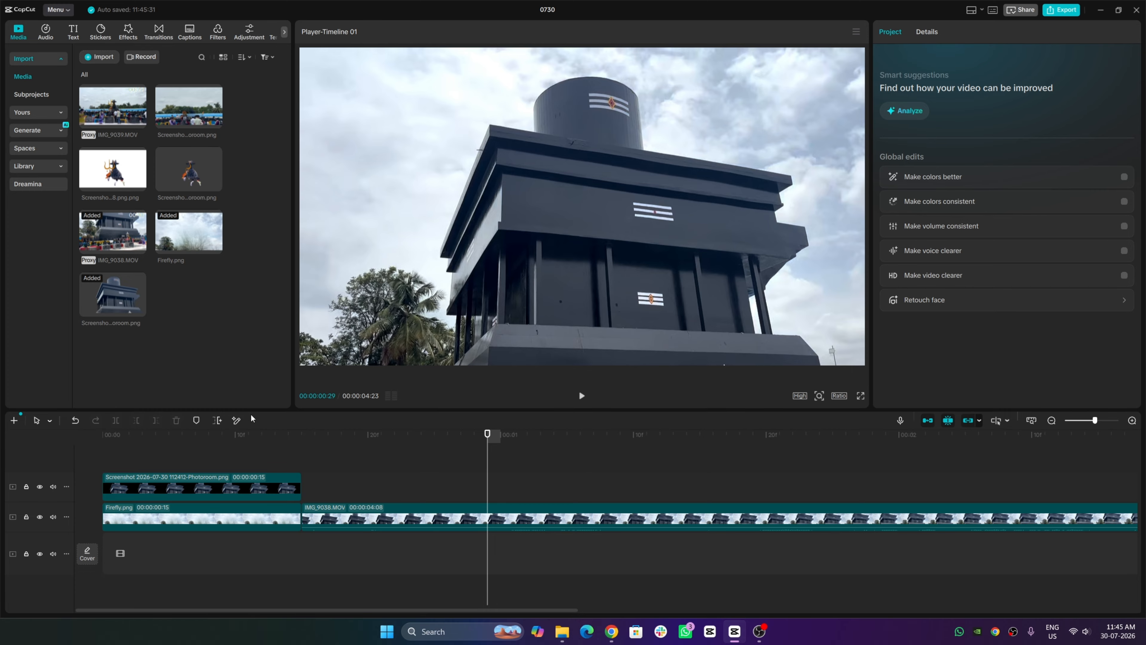
drag(166, 471, 249, 468)
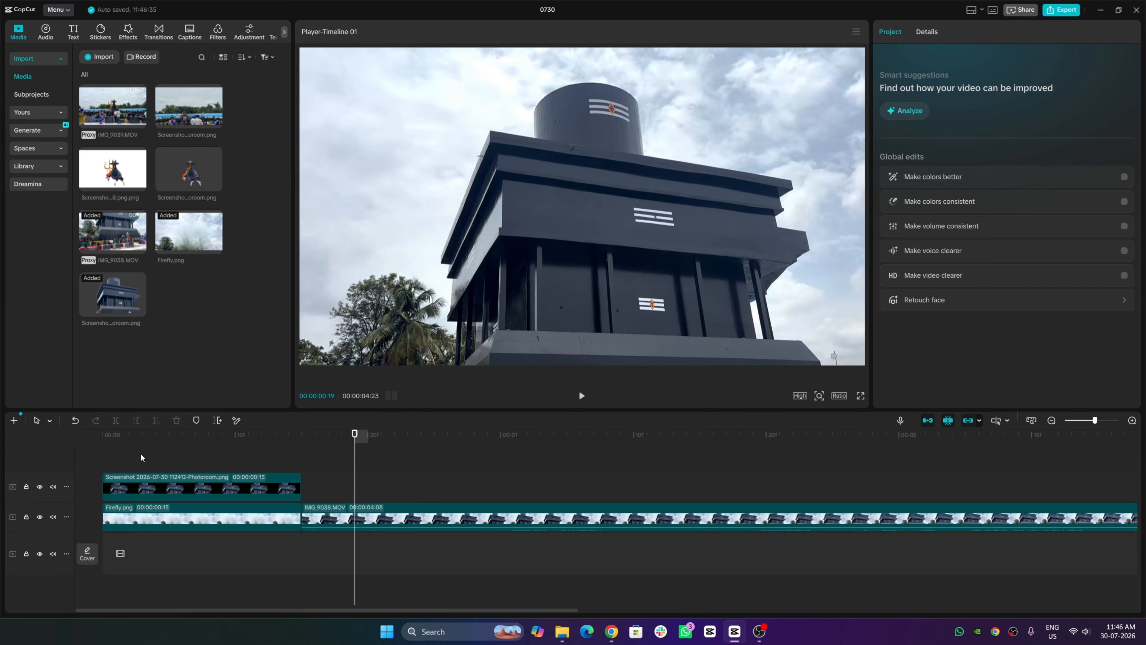
- Try entrance animations on the building cutout clip: a swing-right one, Zoom Out, Rock Vertically, Gray Mask, Slide Up and Wiggling In
drag(141, 457, 115, 456)
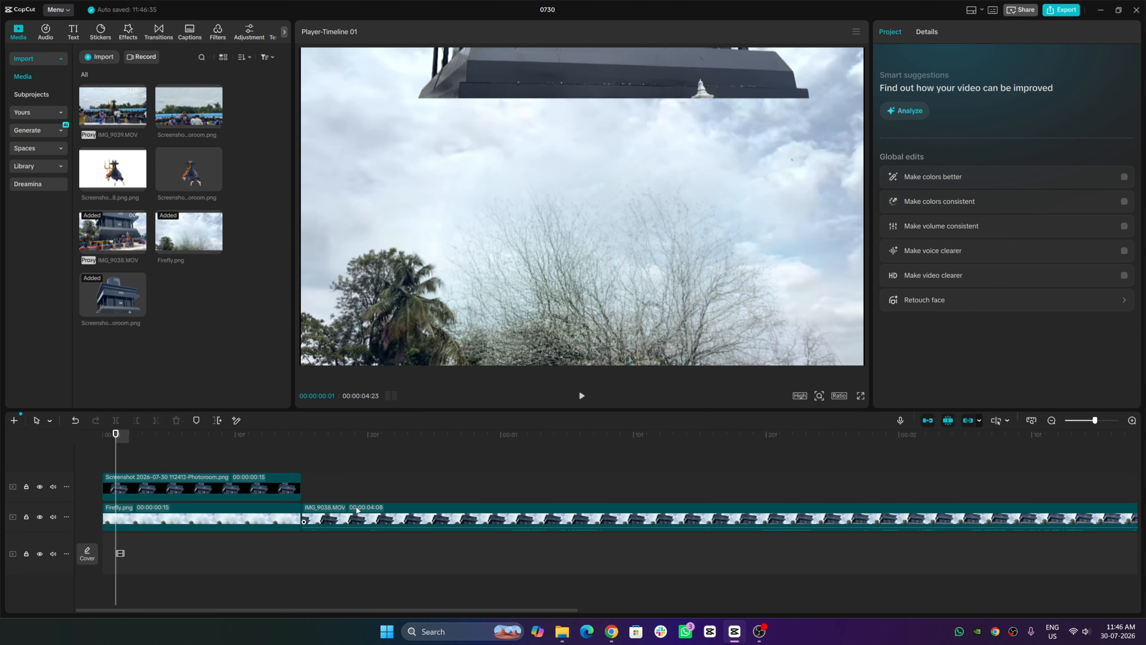
click(260, 485)
click(929, 31)
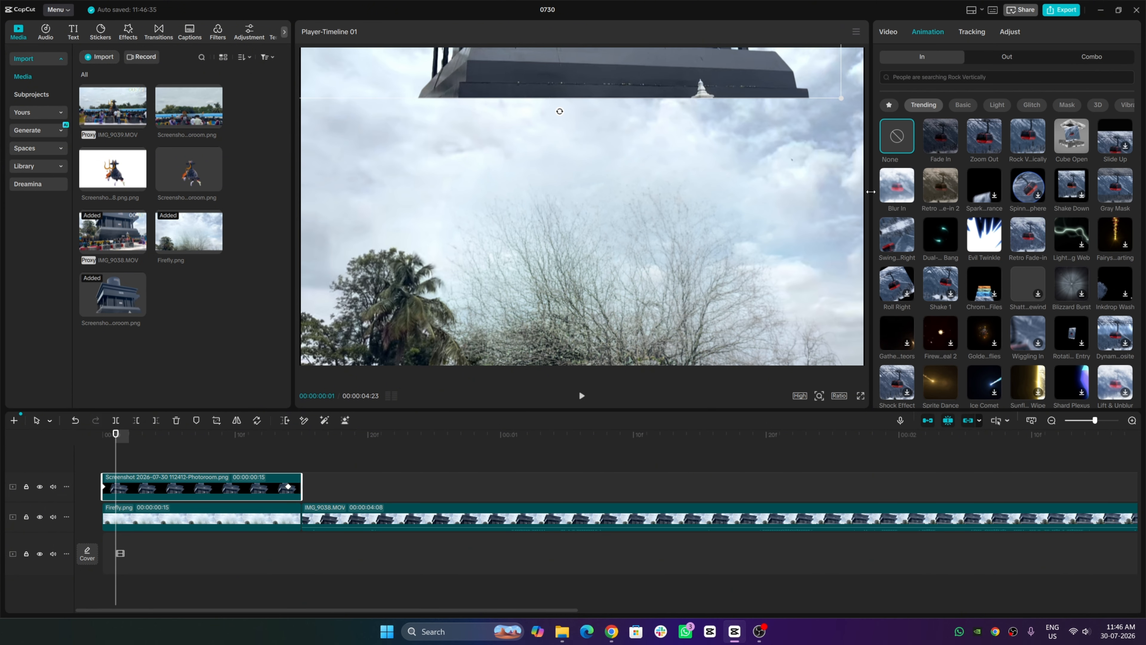
click(899, 240)
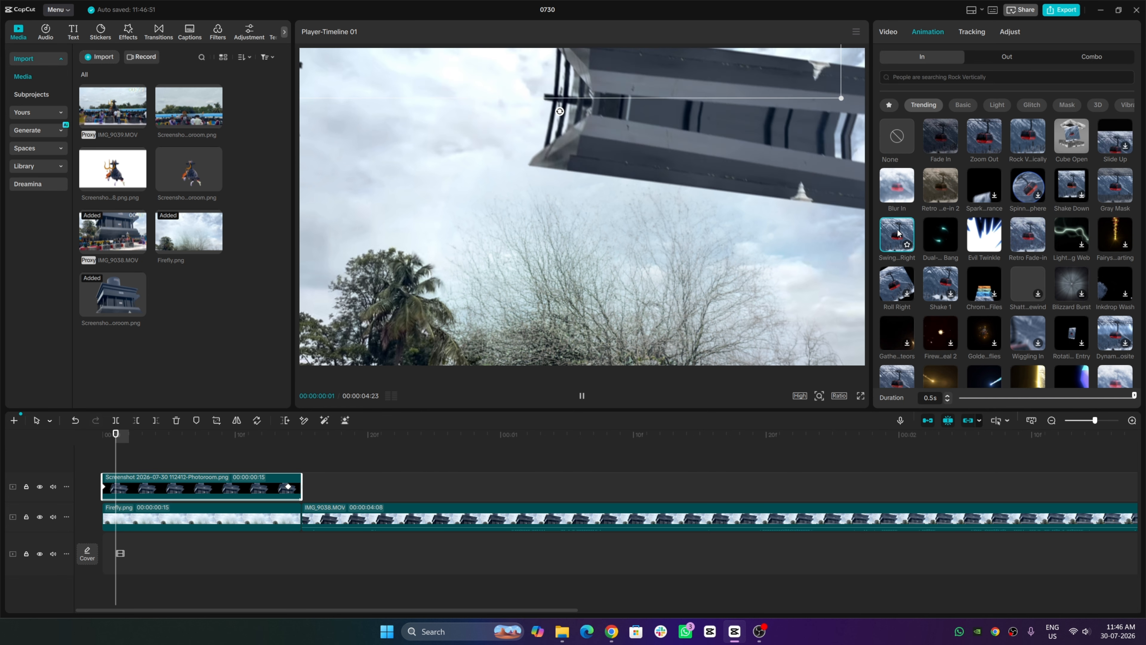
click(220, 448)
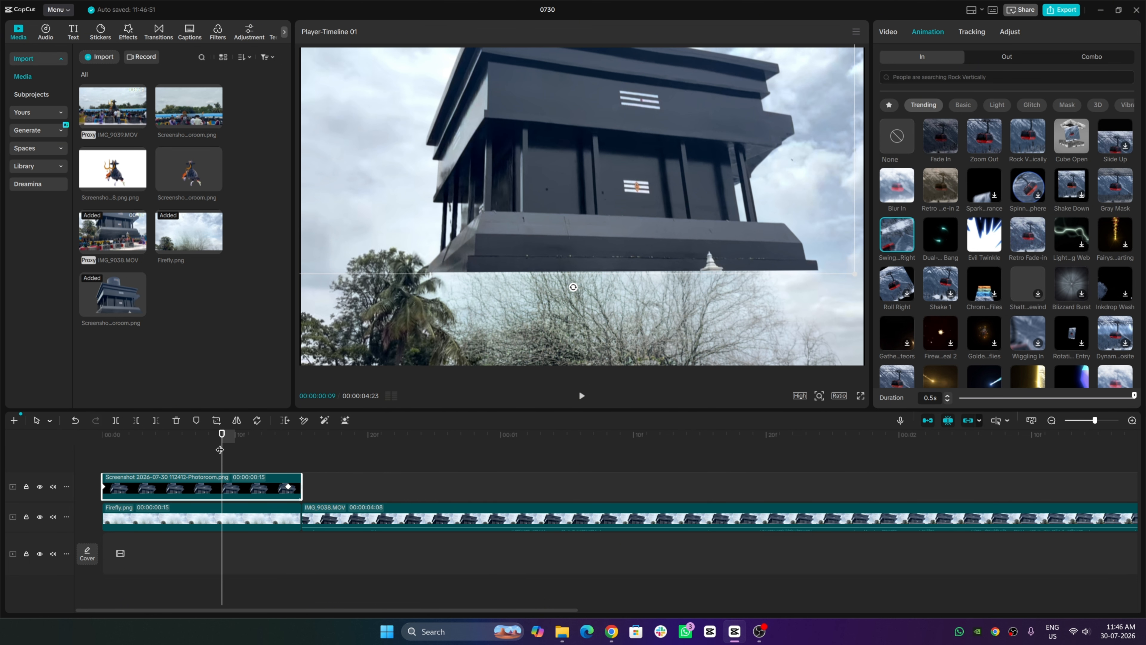
click(1002, 141)
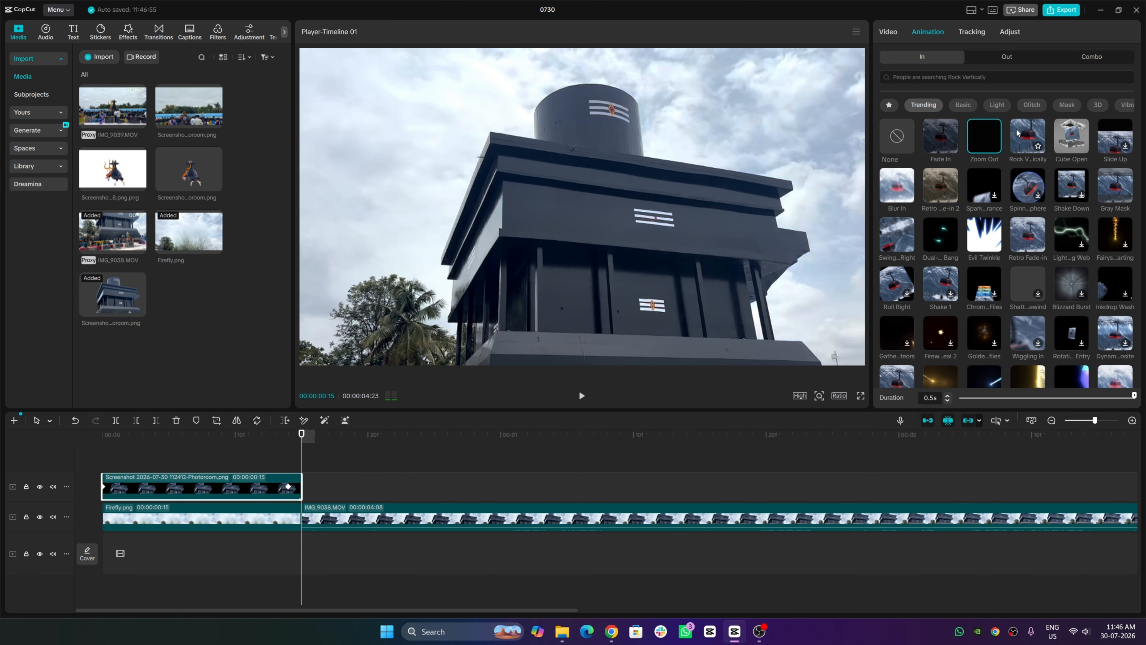
click(1026, 132)
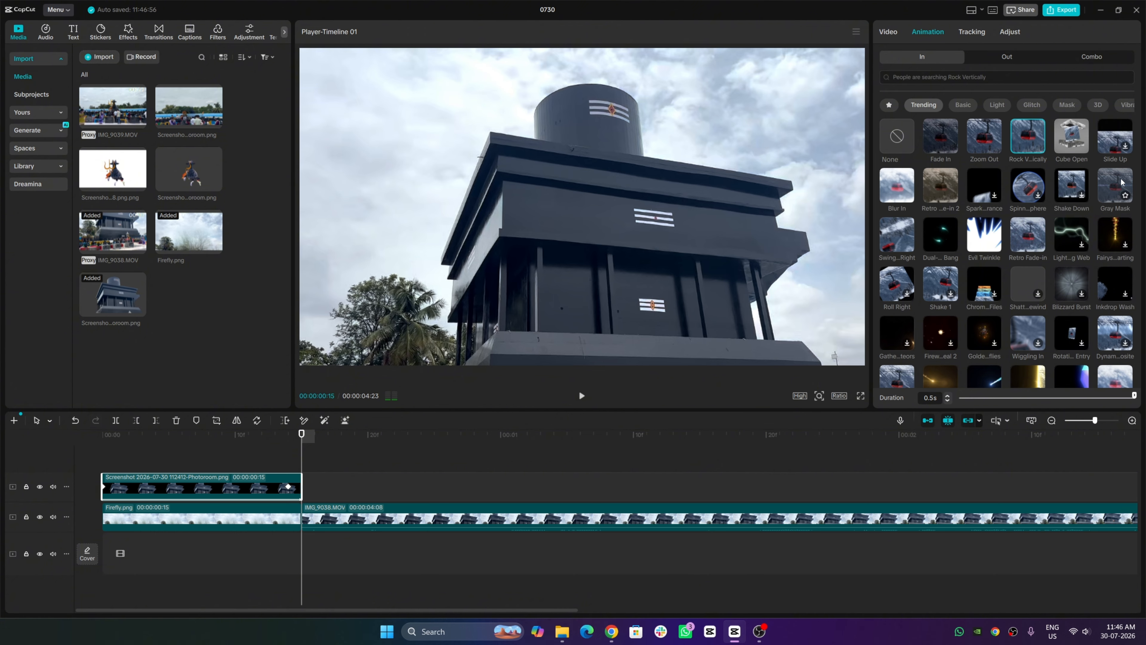
click(1122, 182)
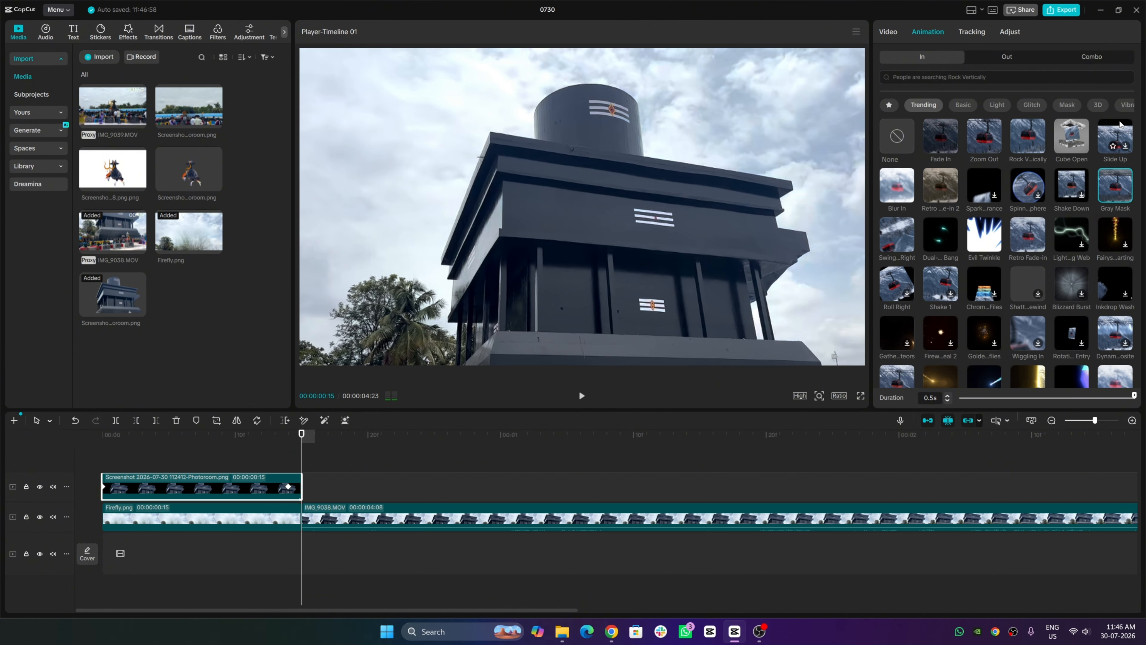
click(1120, 124)
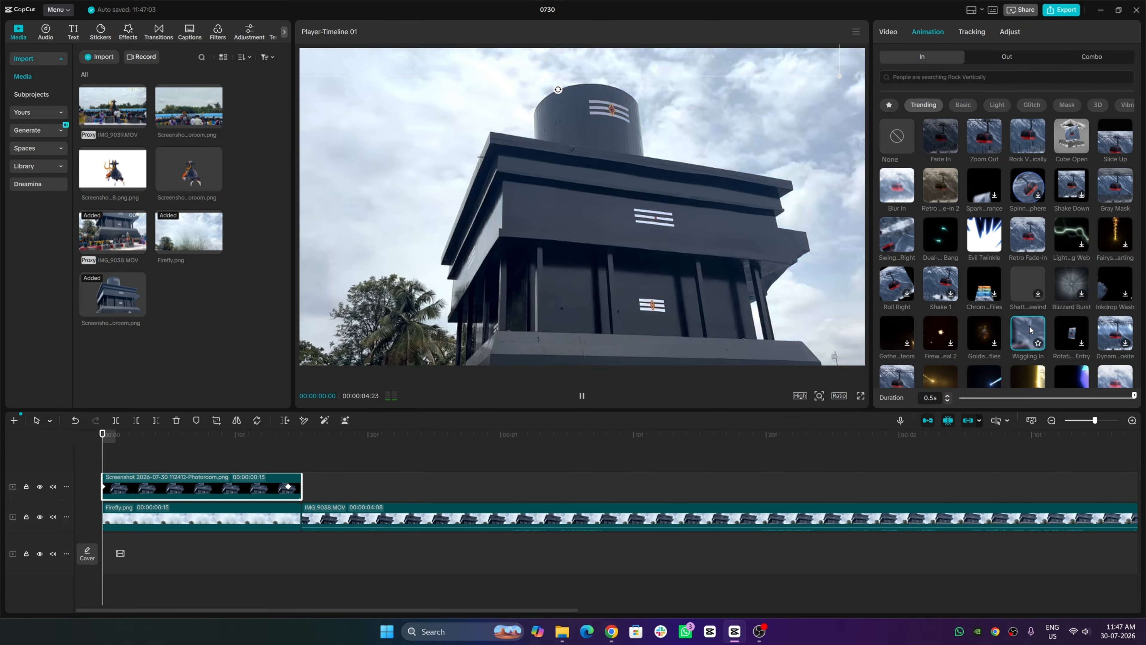
scroll(1038, 312, down, 2)
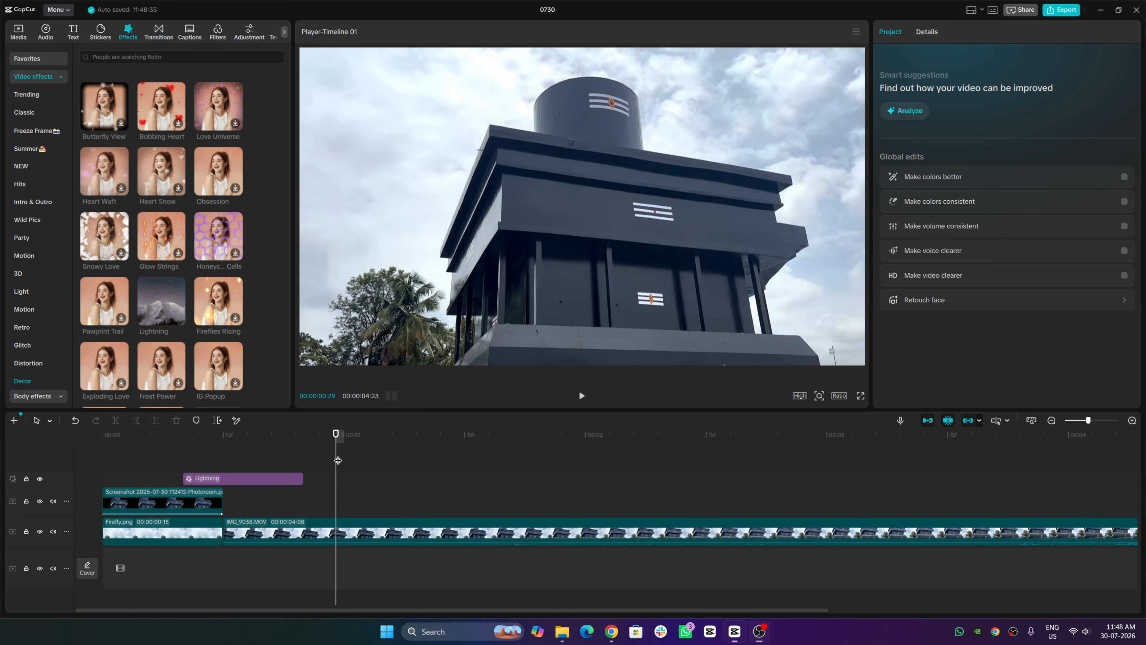
- Play from 00:00:00:01 to check the Lightning effect over the building's landing
drag(337, 461, 109, 465)
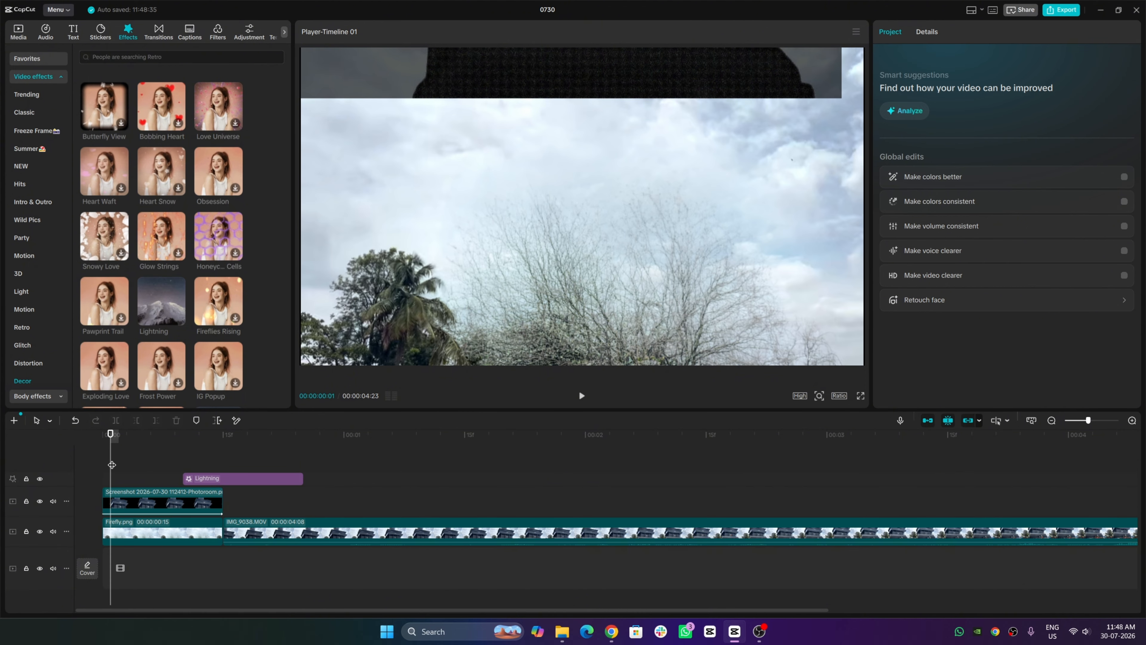
key(space)
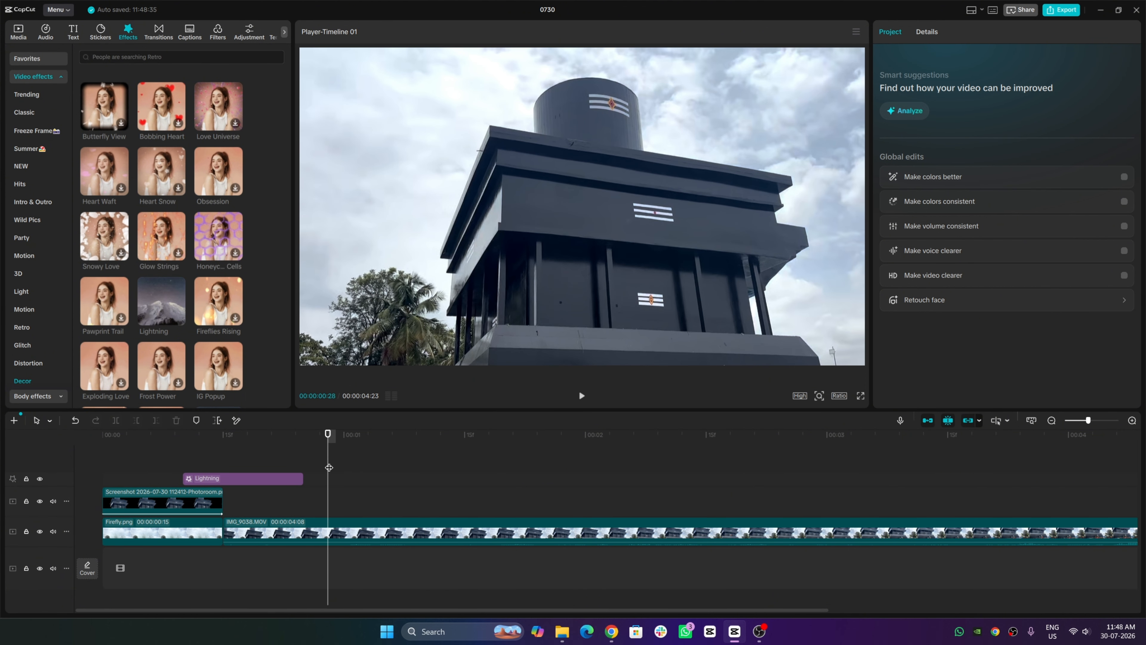
mouse_move(329, 468)
mouse_down()
mouse_move(32, 475)
mouse_move(319, 479)
mouse_up()
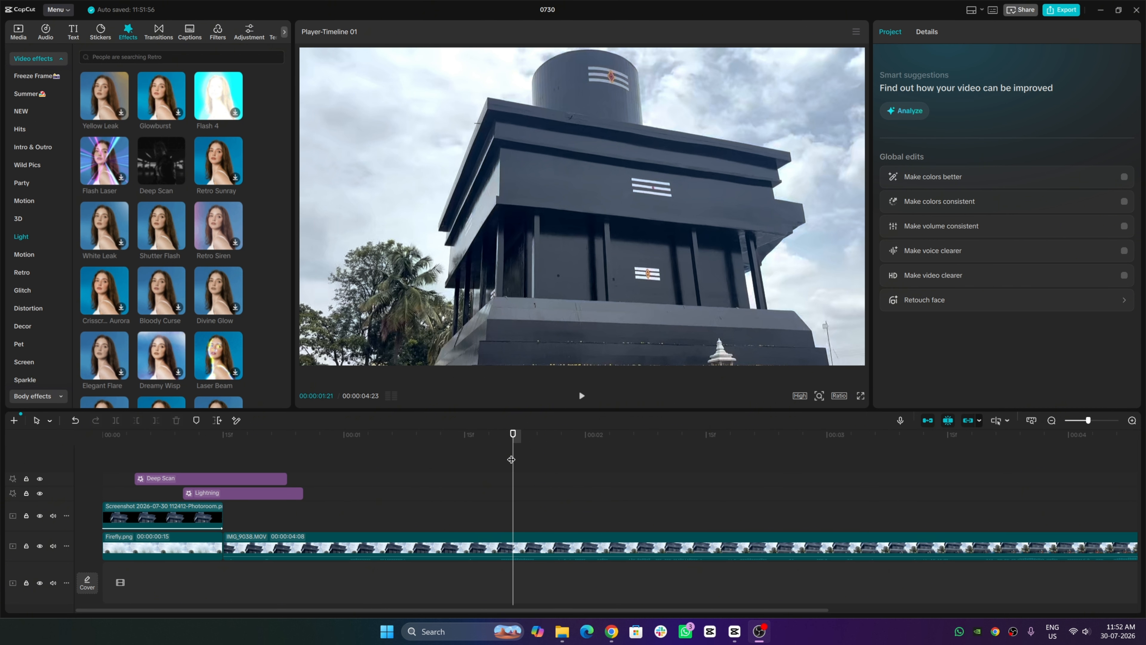
- Play from the timeline start to check the Deep Scan effect together with Lightning over the falling building
drag(512, 459, 82, 484)
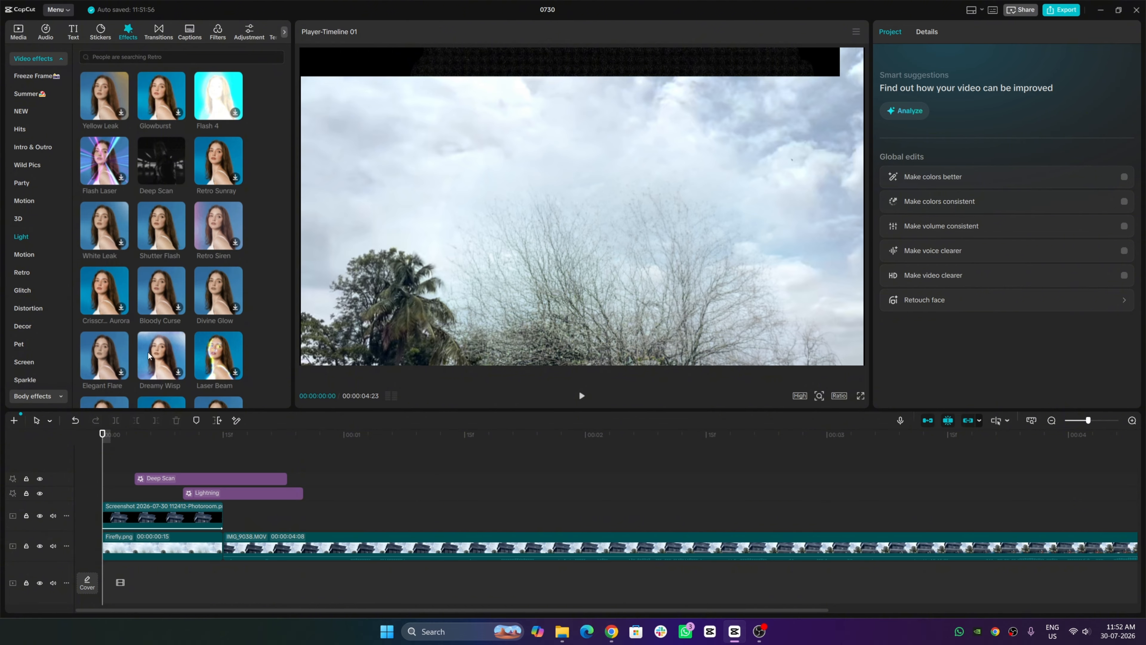
key(space)
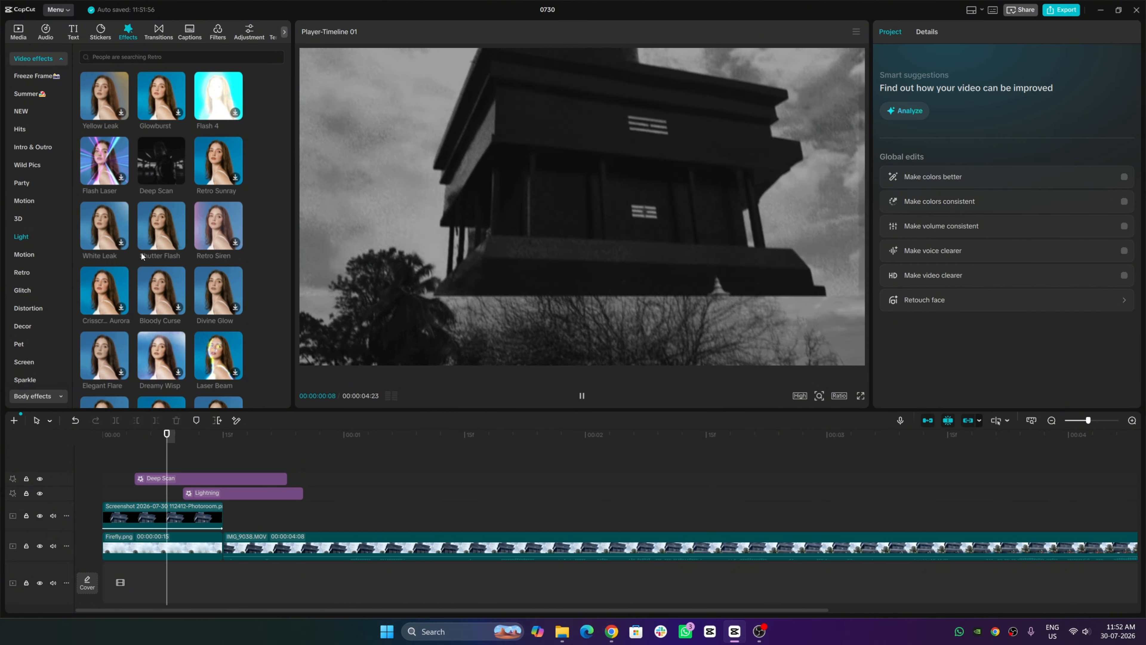
click(104, 456)
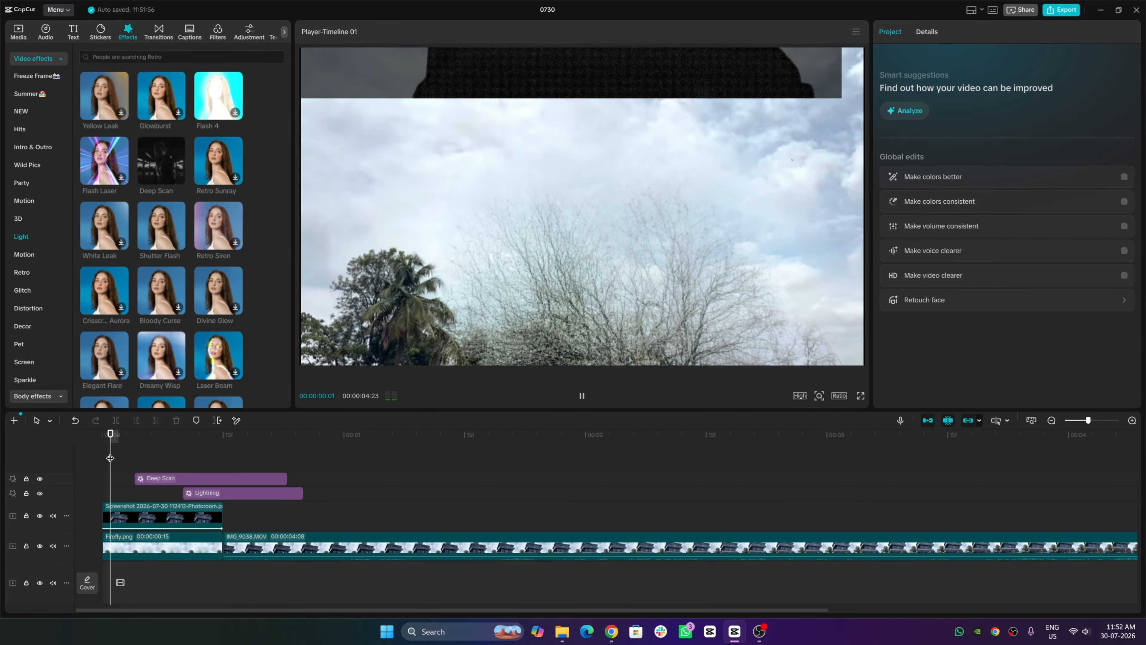
- Play from around the landing at 00:00:00:17 repeatedly to check the Laser Beam effect over IMG_9038.MOV
click(238, 470)
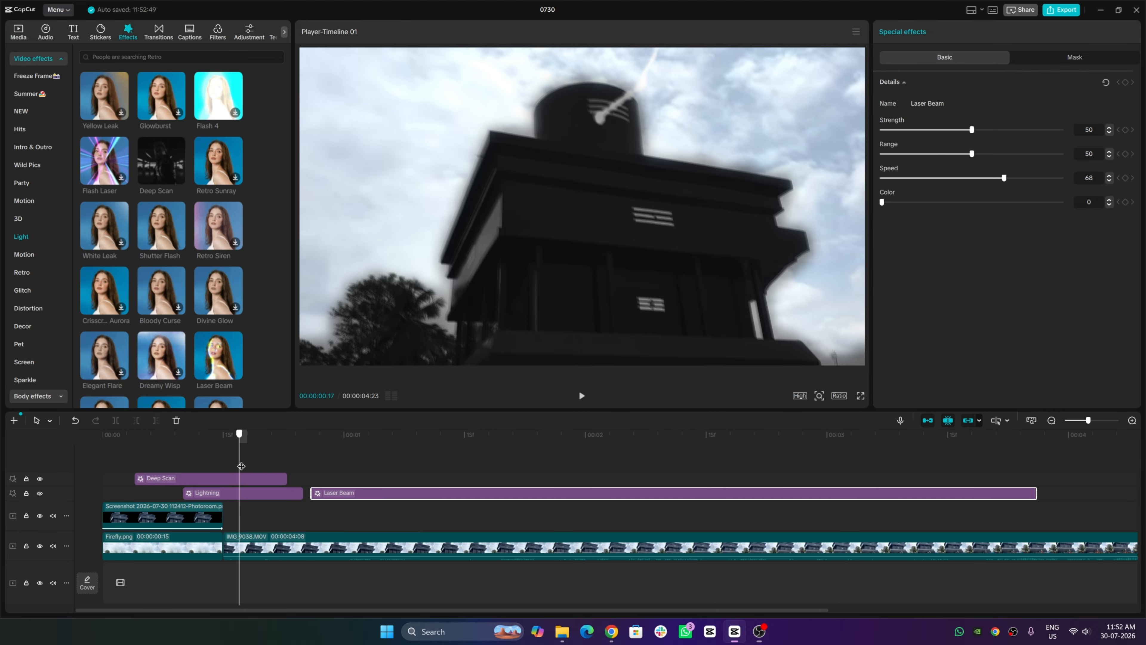
key(space)
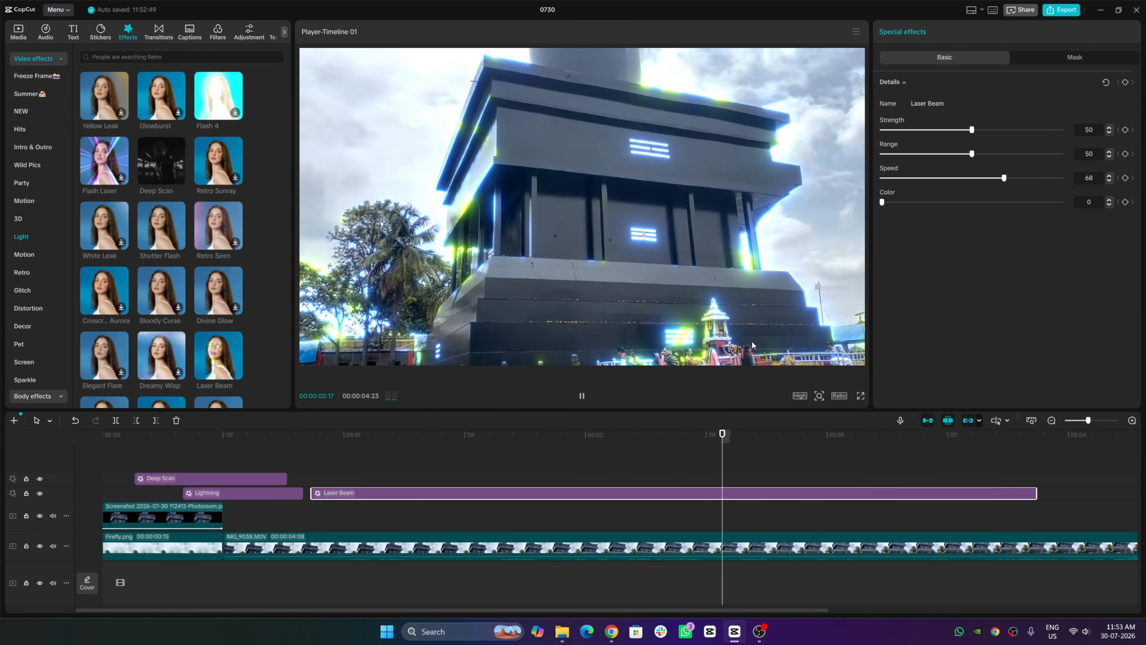
key(space)
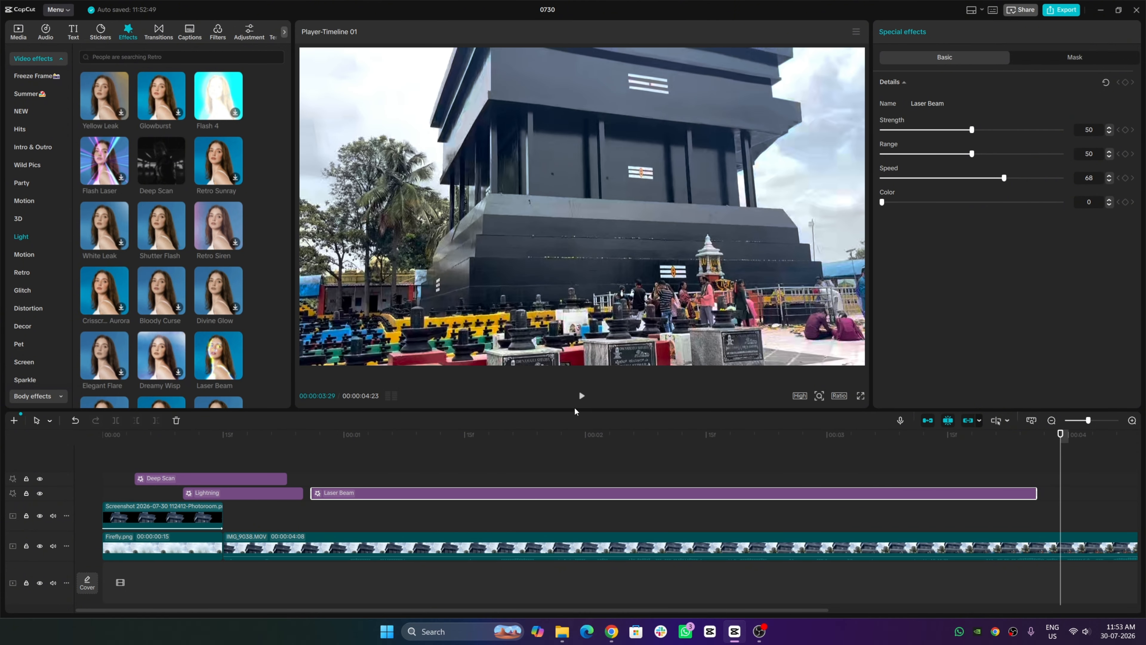
key(space)
click(277, 451)
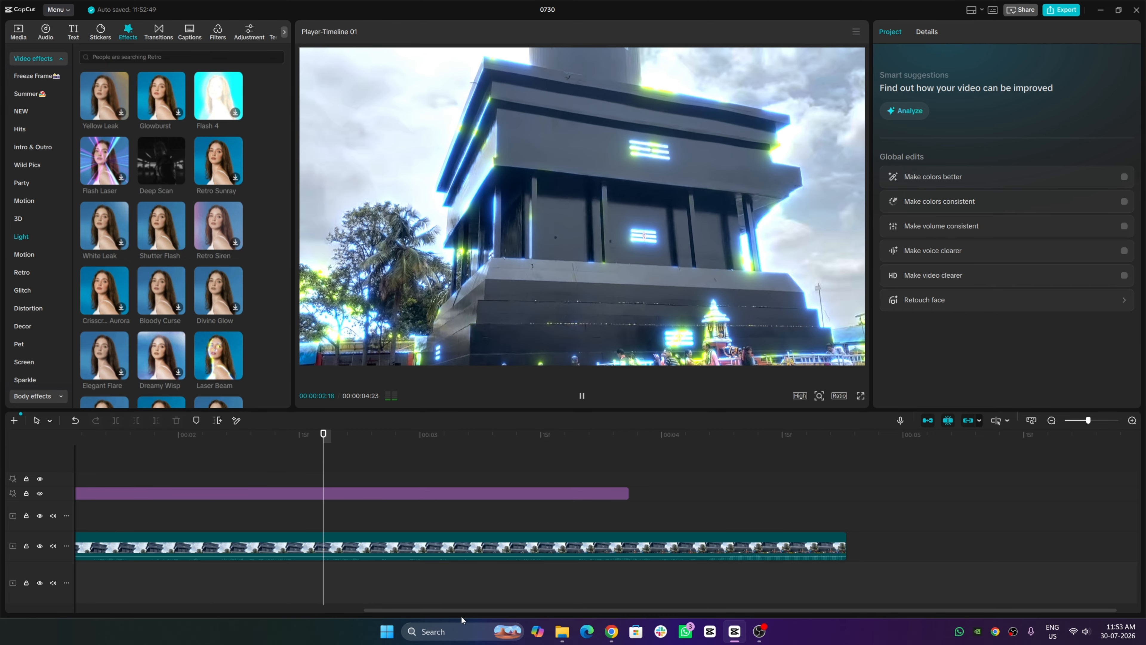
drag(462, 610, 176, 610)
click(219, 456)
key(space)
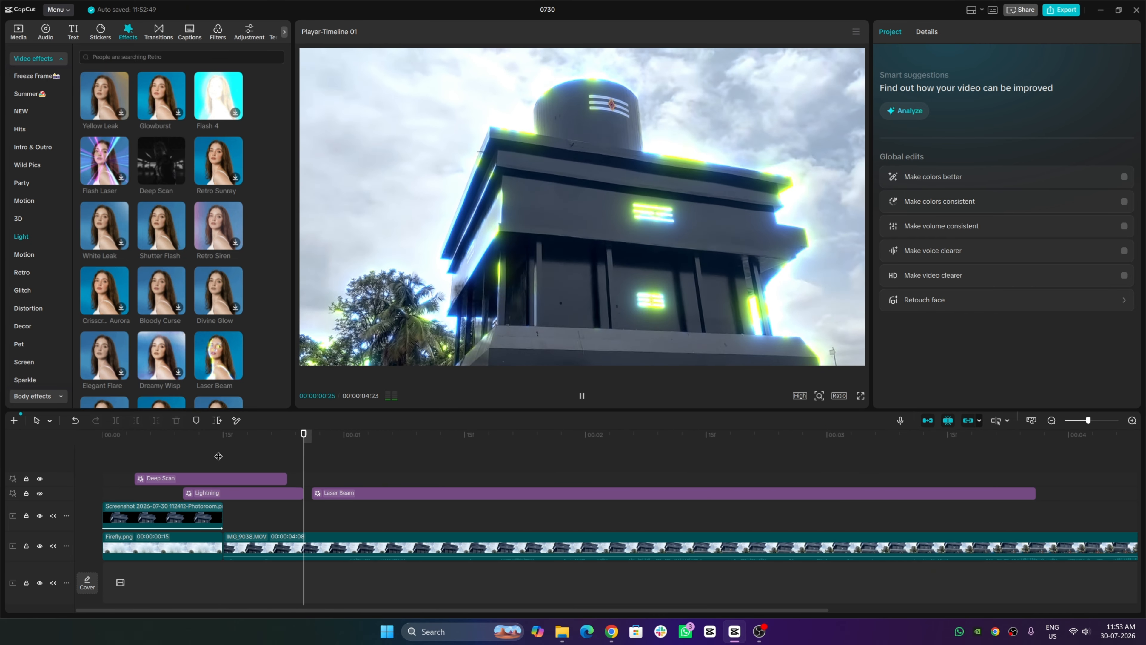
- Stop the playback and export the 0730 timeline as an mp4 in 4K resolution, with the frame rate set to 60fps
key(space)
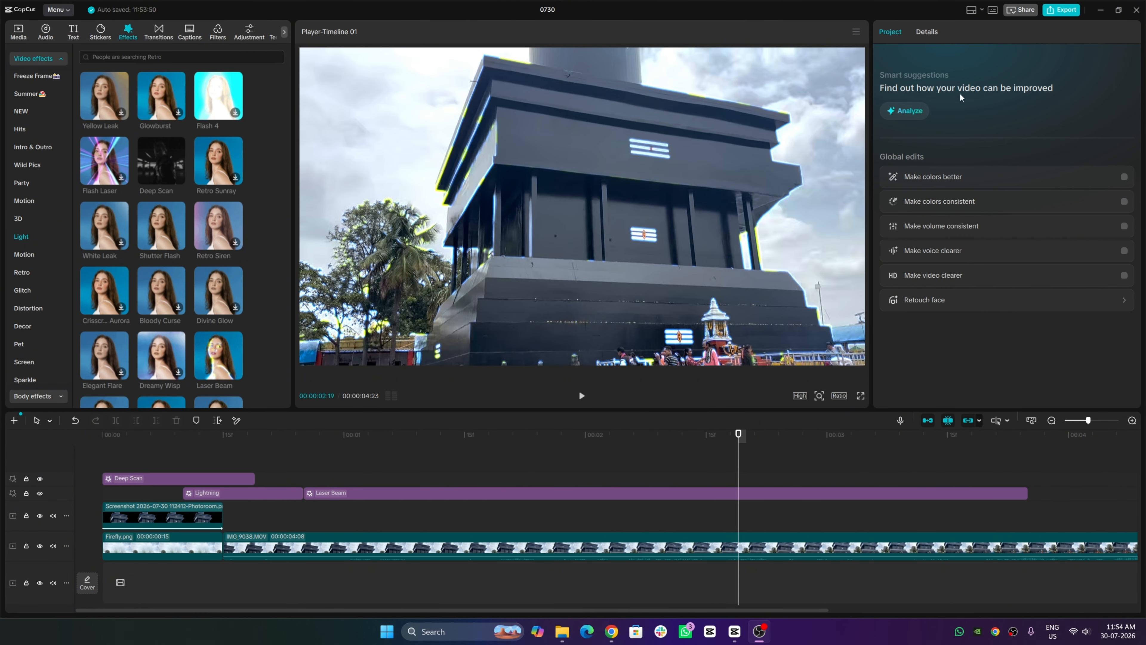
click(1061, 11)
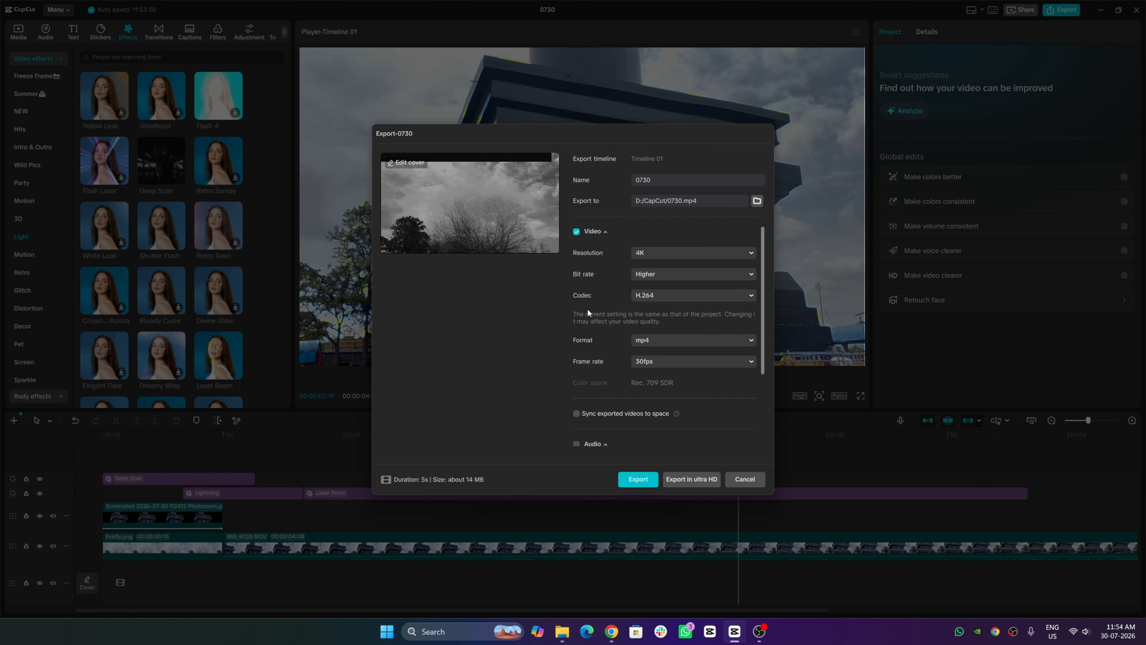
click(667, 367)
click(669, 470)
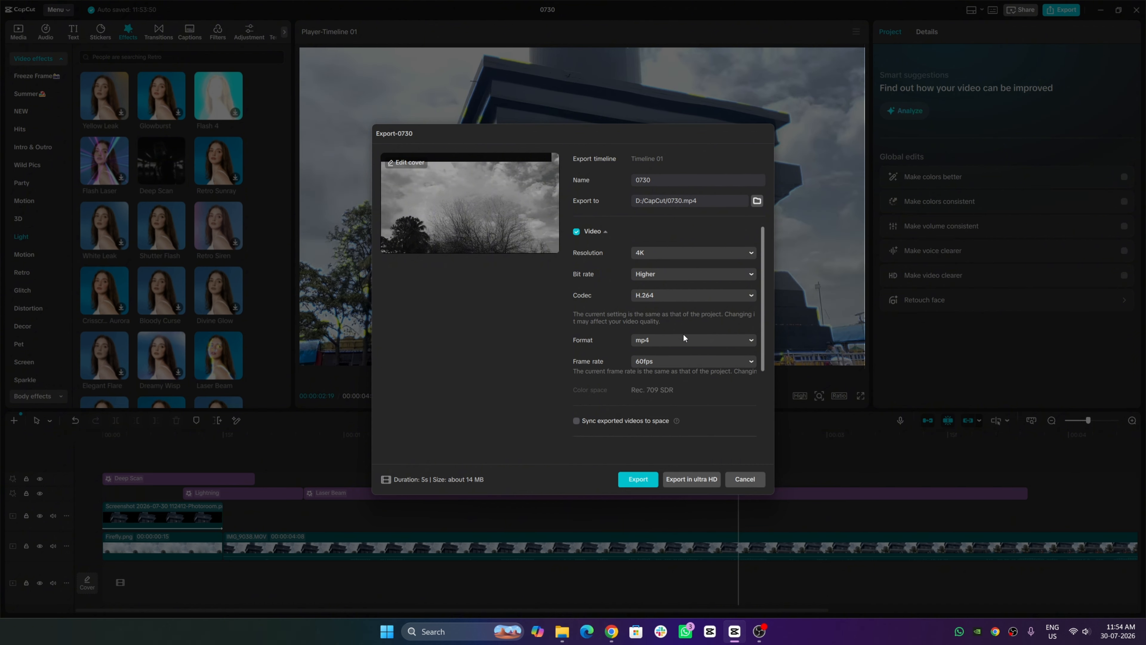
click(677, 257)
click(687, 252)
click(693, 362)
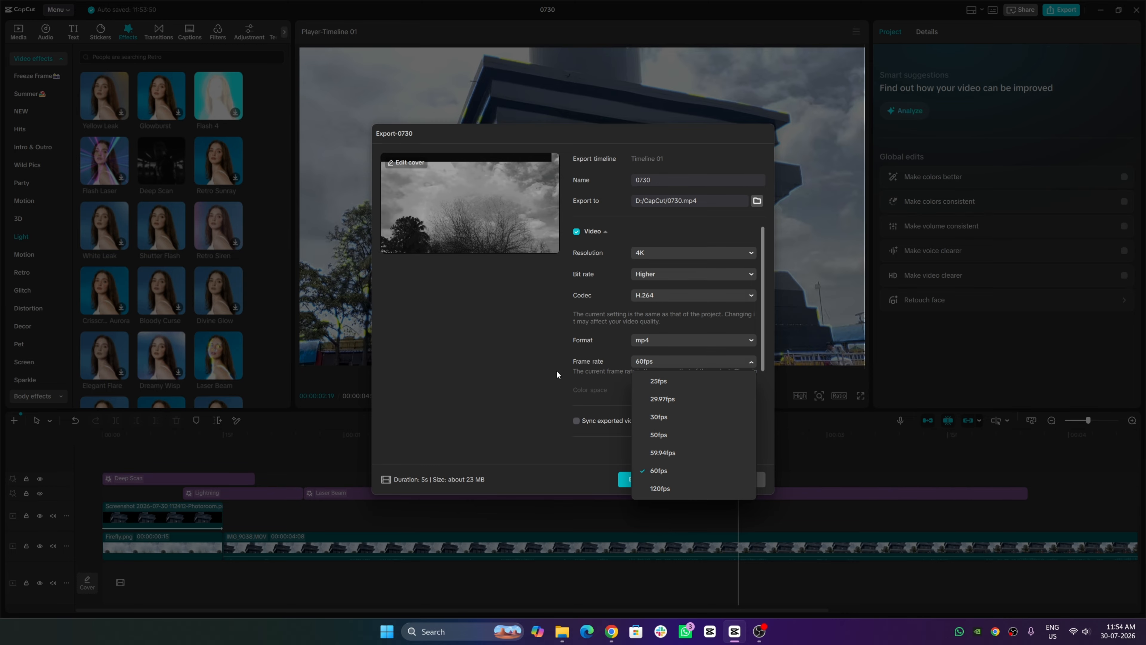
click(530, 362)
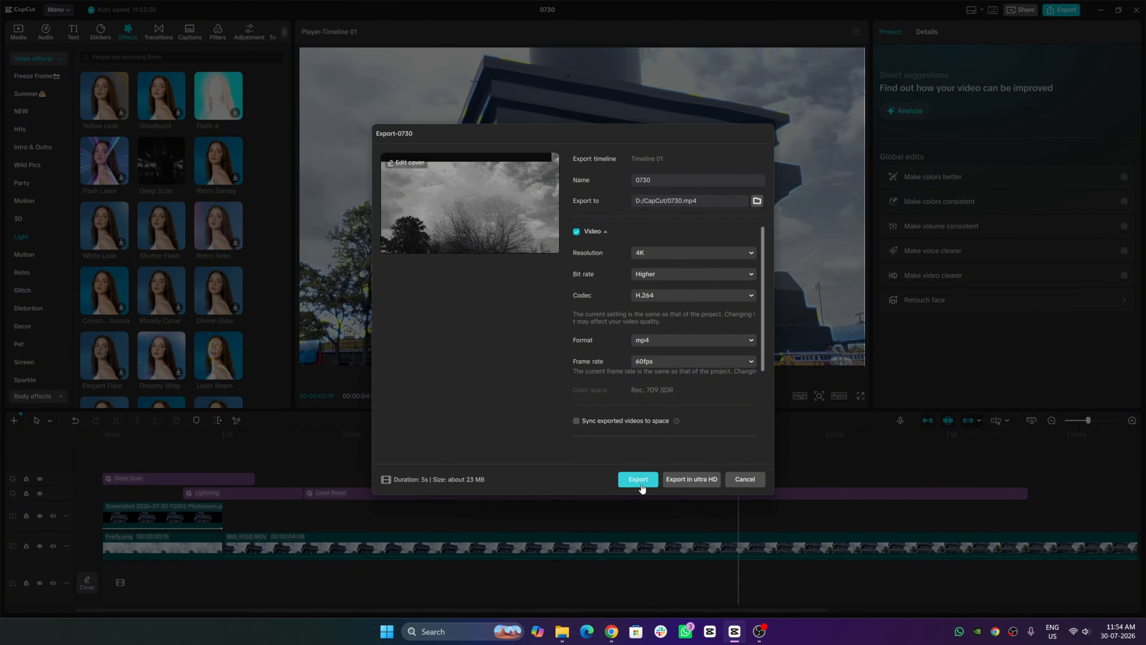
click(638, 479)
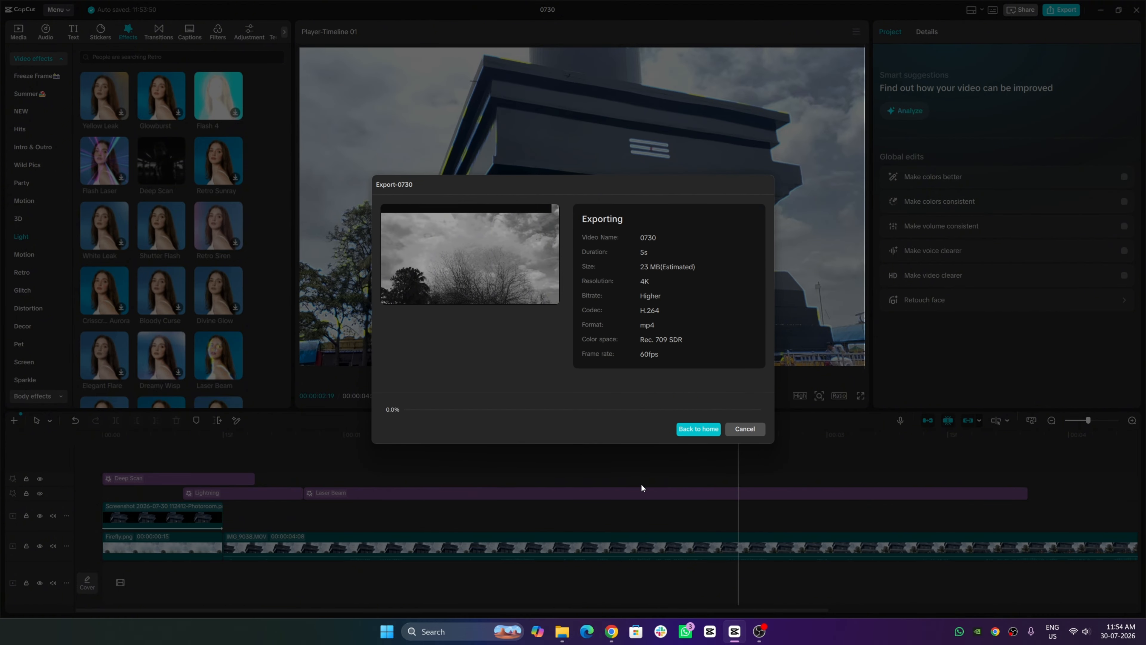